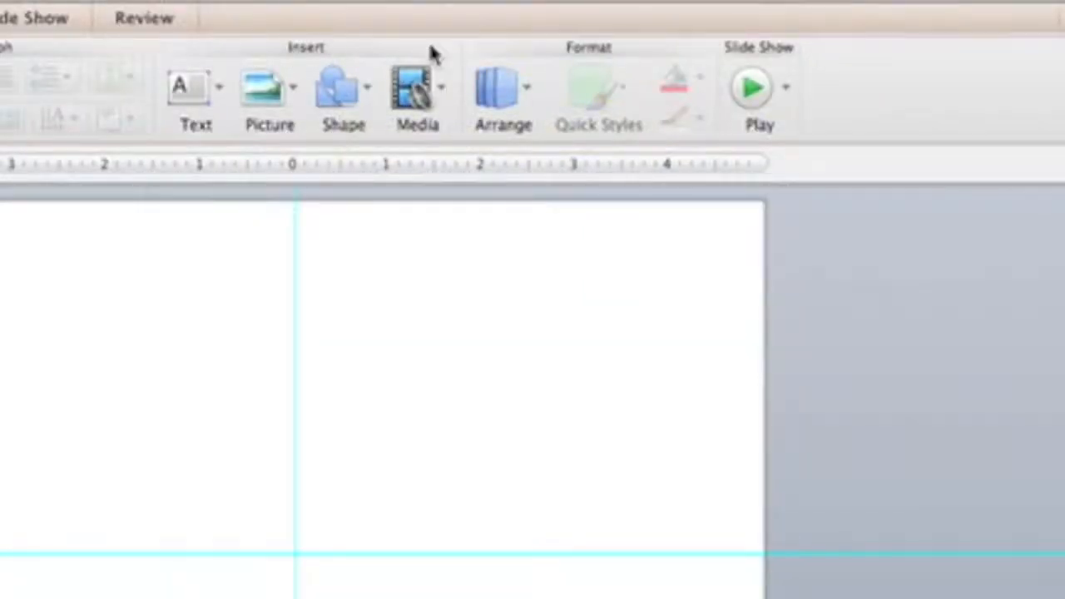
Draw a rectangle from the shape library in the slide's upper-left quadrant, about 0.5 inch from the slide's left and top edges
left_click(348, 93)
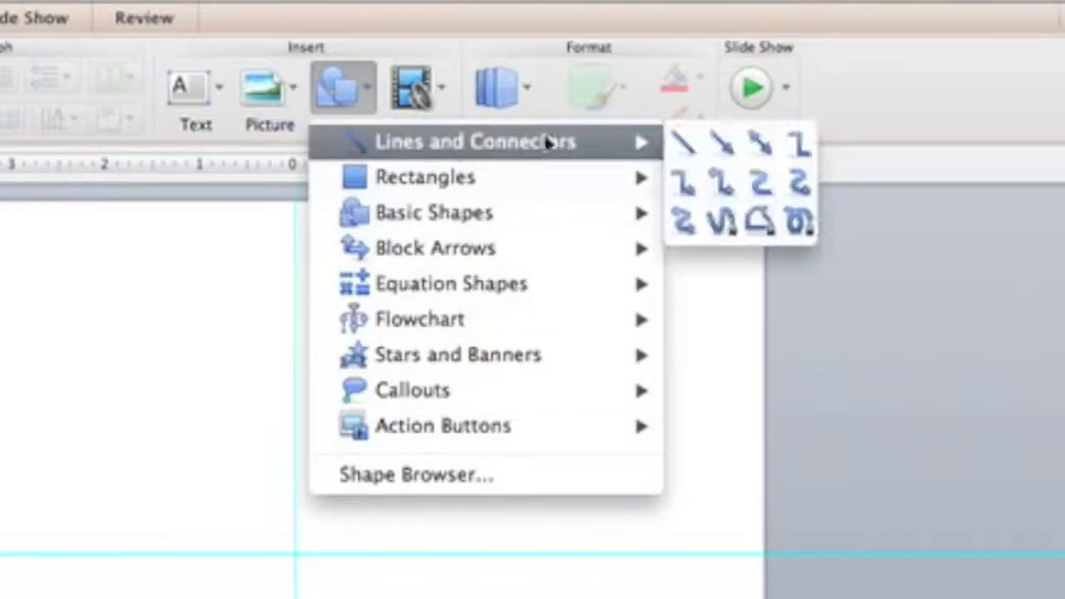
mouse_move(614, 181)
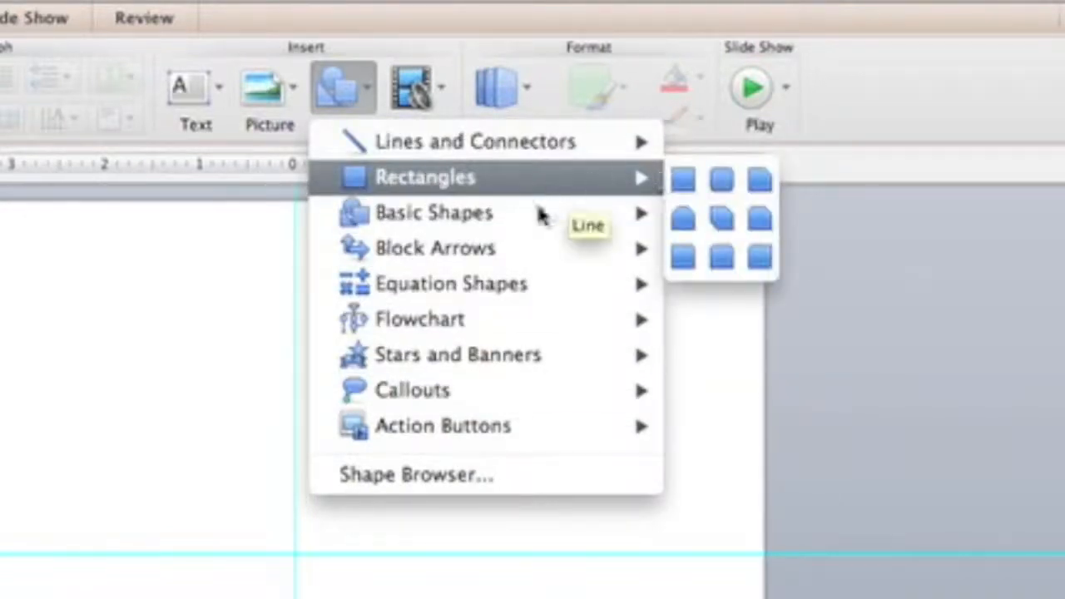
left_click(436, 477)
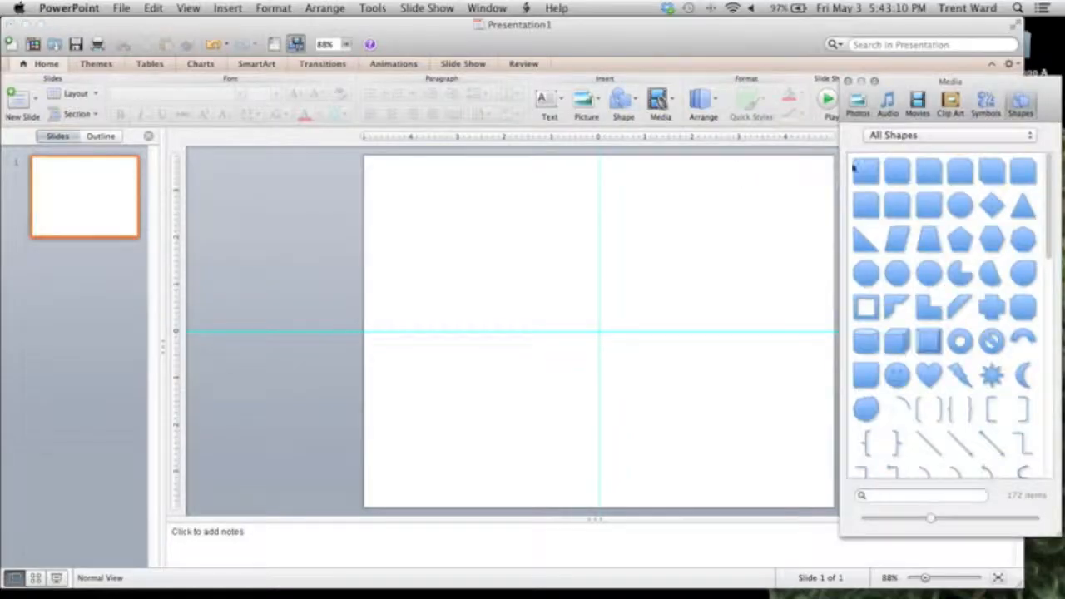
scroll(920, 170, "down", 10)
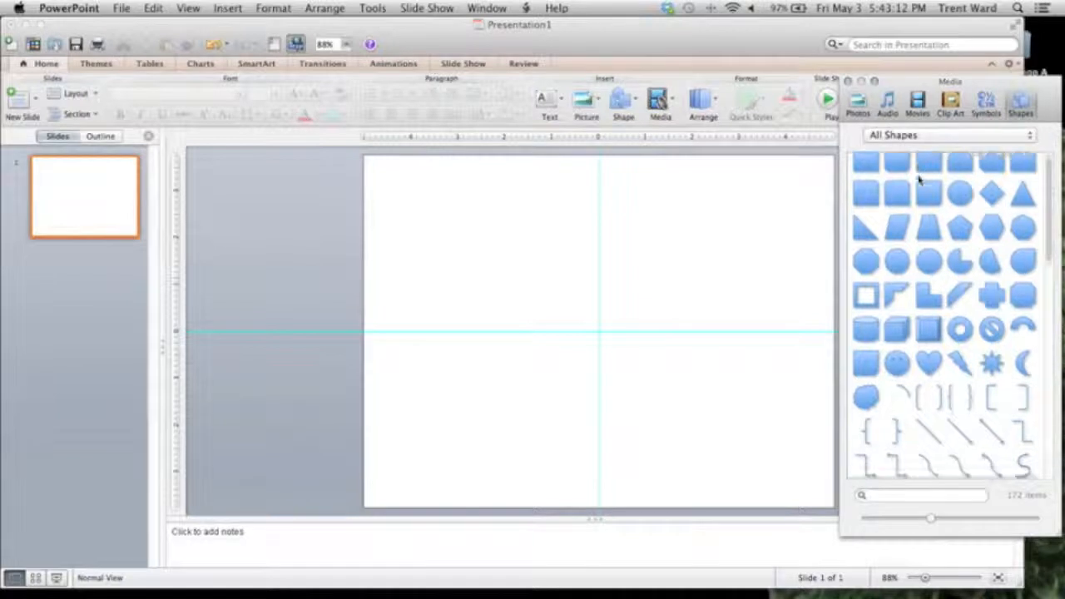
scroll(917, 218, "up", 10)
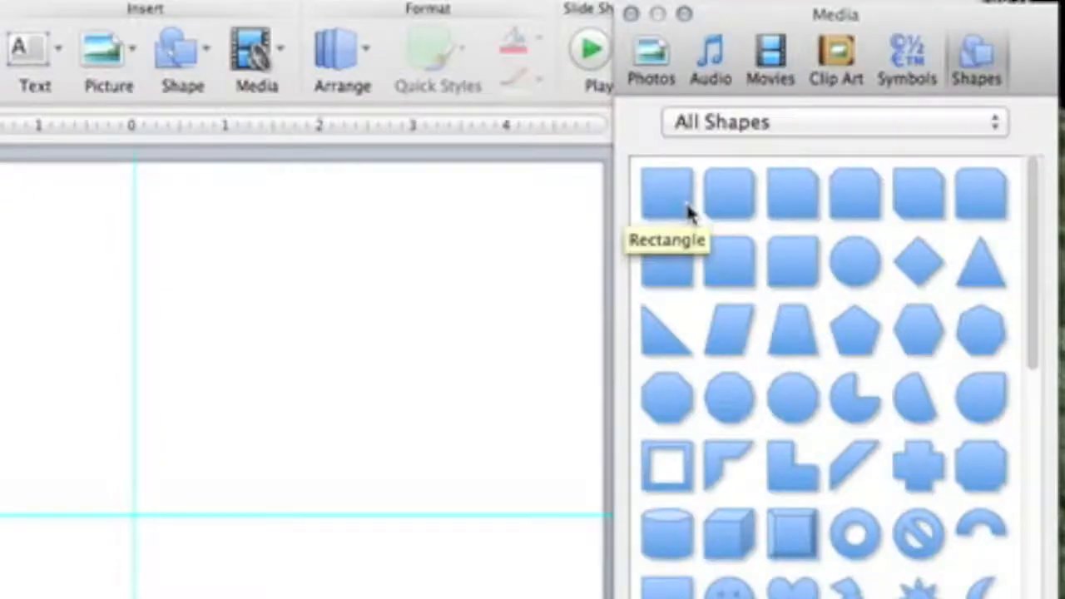
left_click(687, 213)
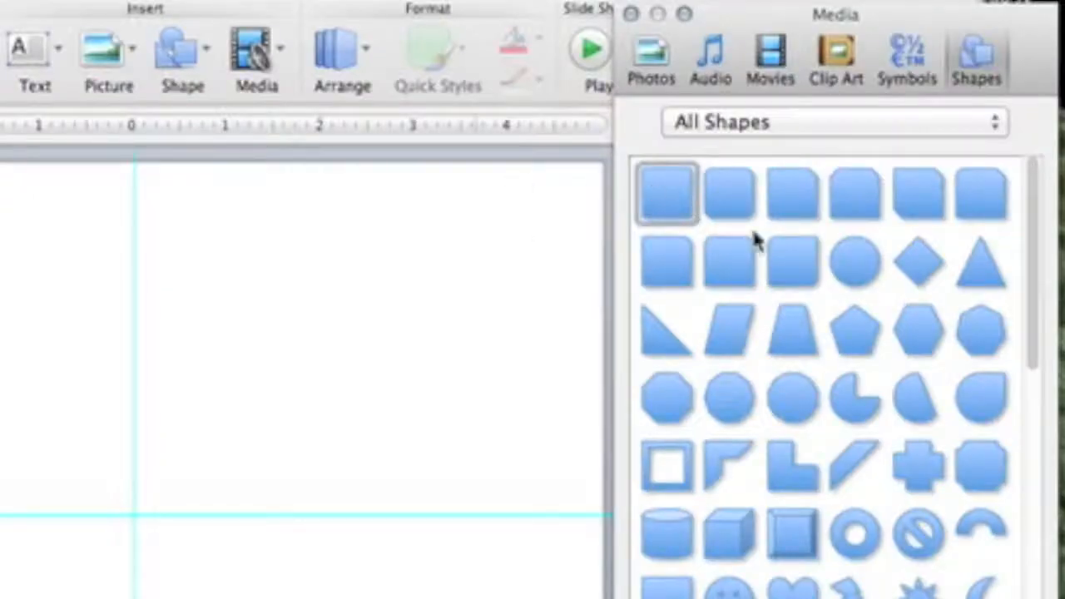
left_click_drag(388, 179, 585, 313)
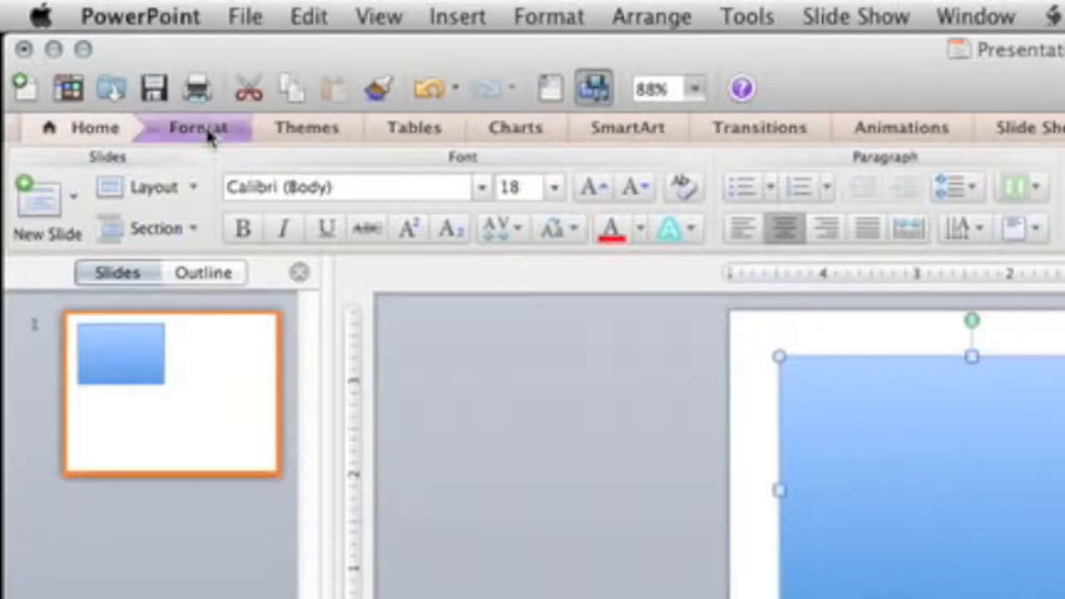
Fill the rectangle with the standard red color
left_click(98, 65)
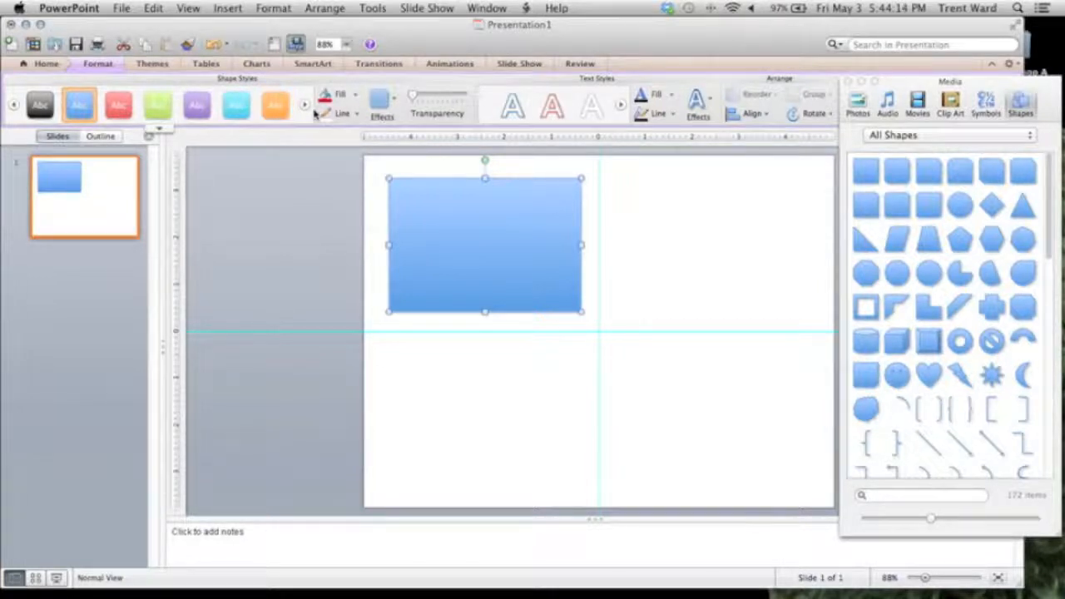
left_click(351, 98)
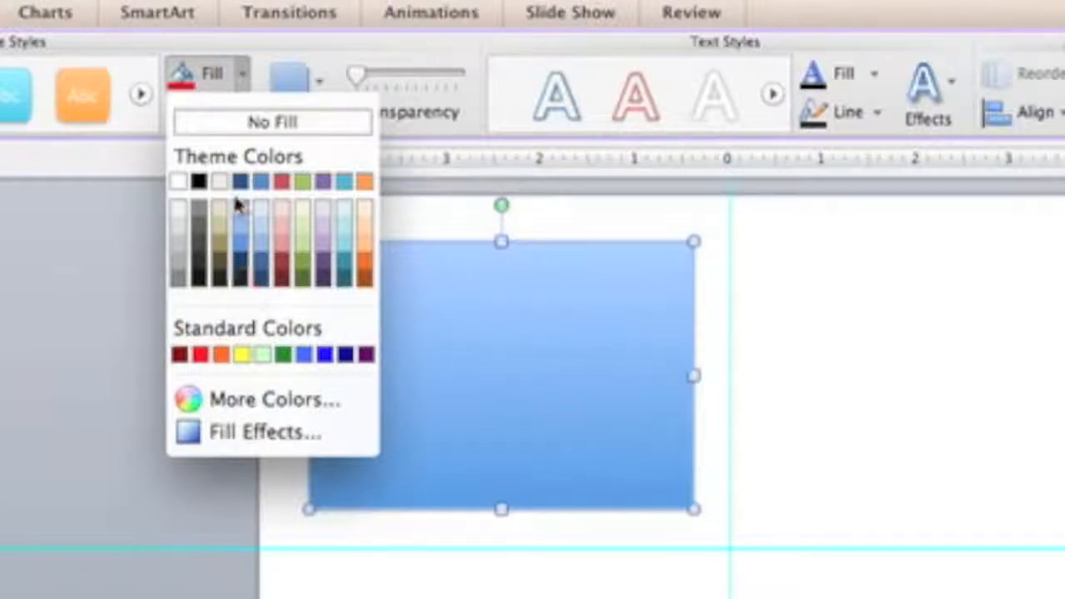
left_click(201, 355)
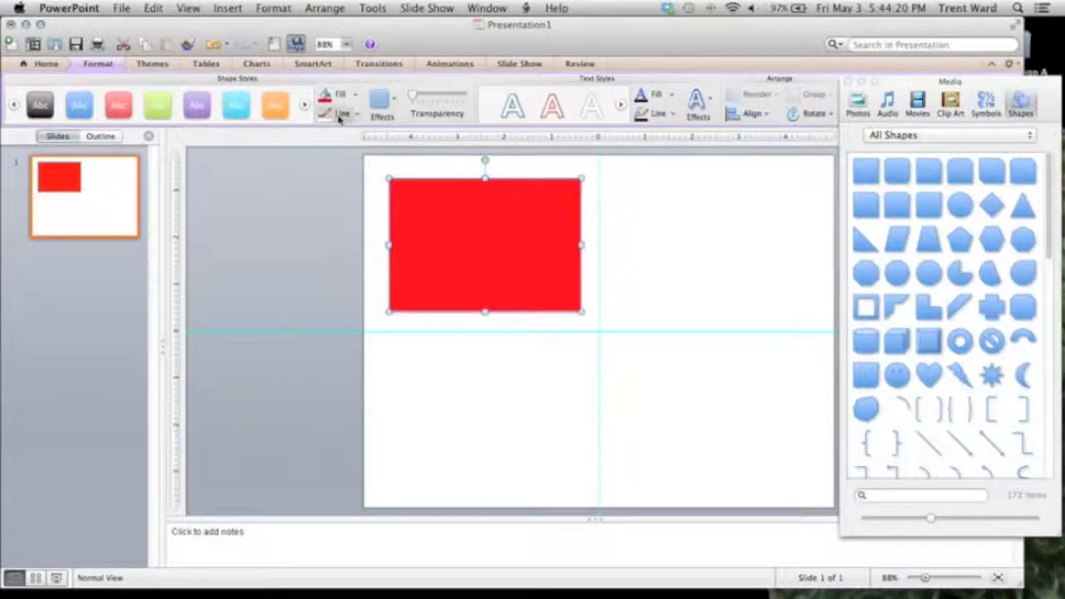
Set the rectangle's outline weight to 6 pt
left_click(357, 115)
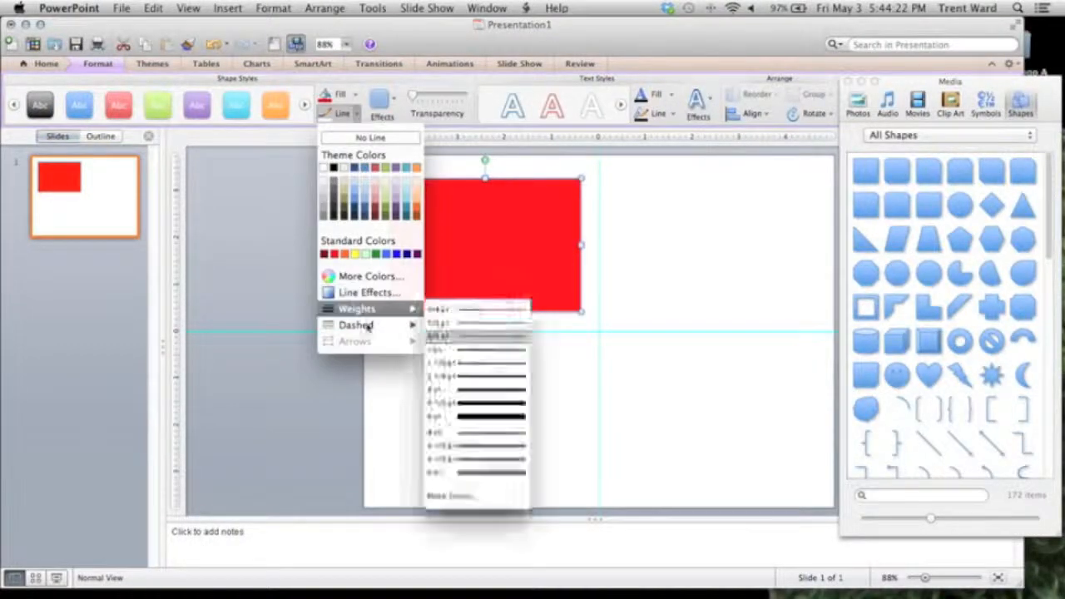
mouse_move(370, 311)
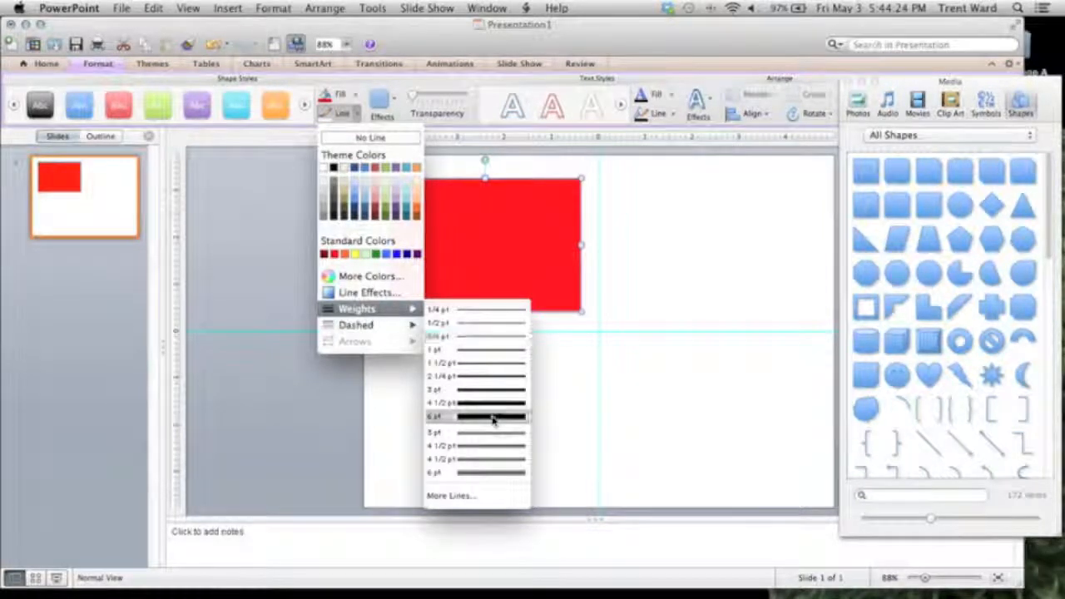
left_click(492, 417)
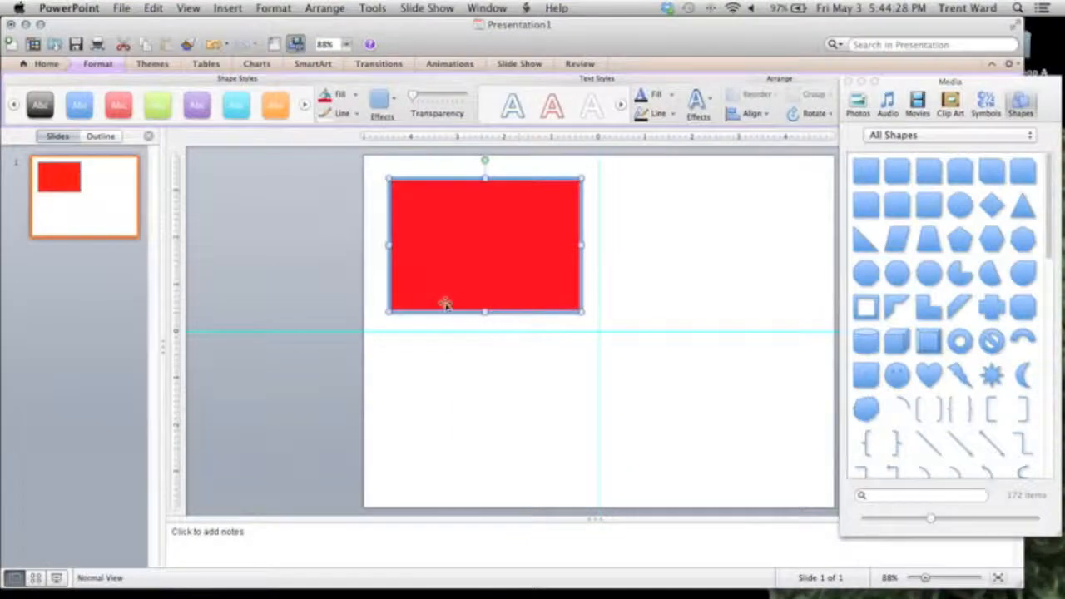
Remove the rectangle's outline and set its shadow effect to No Shadow
left_click(358, 114)
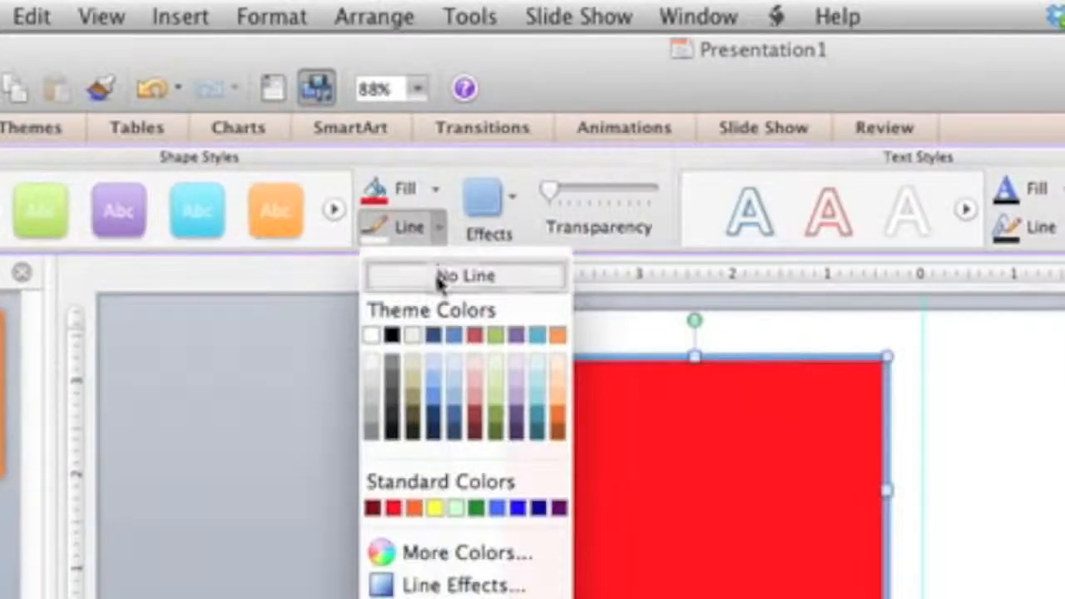
left_click(356, 139)
left_click(379, 100)
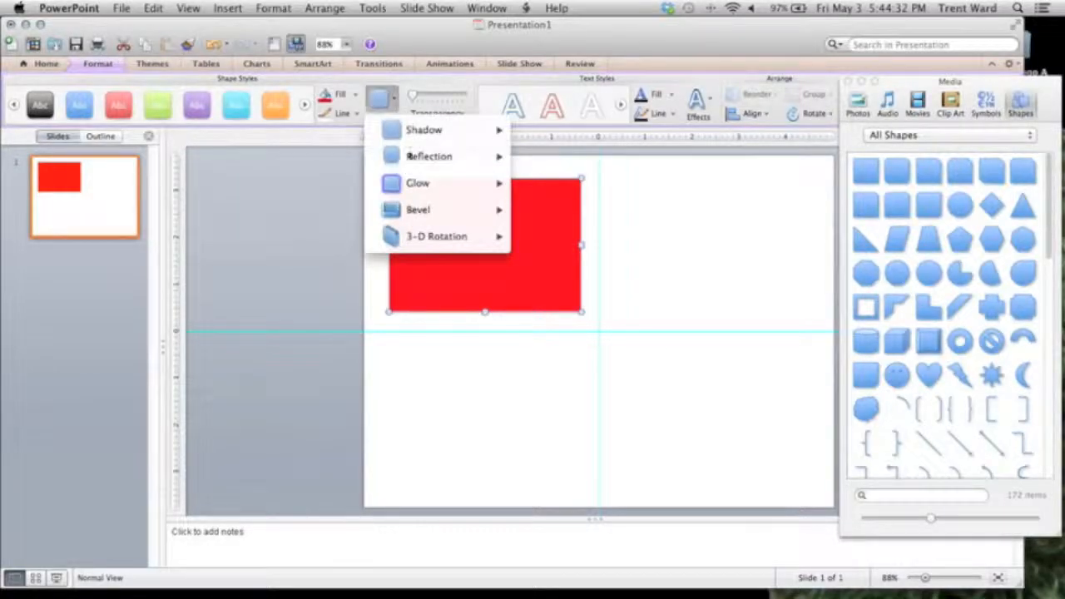
left_click(381, 99)
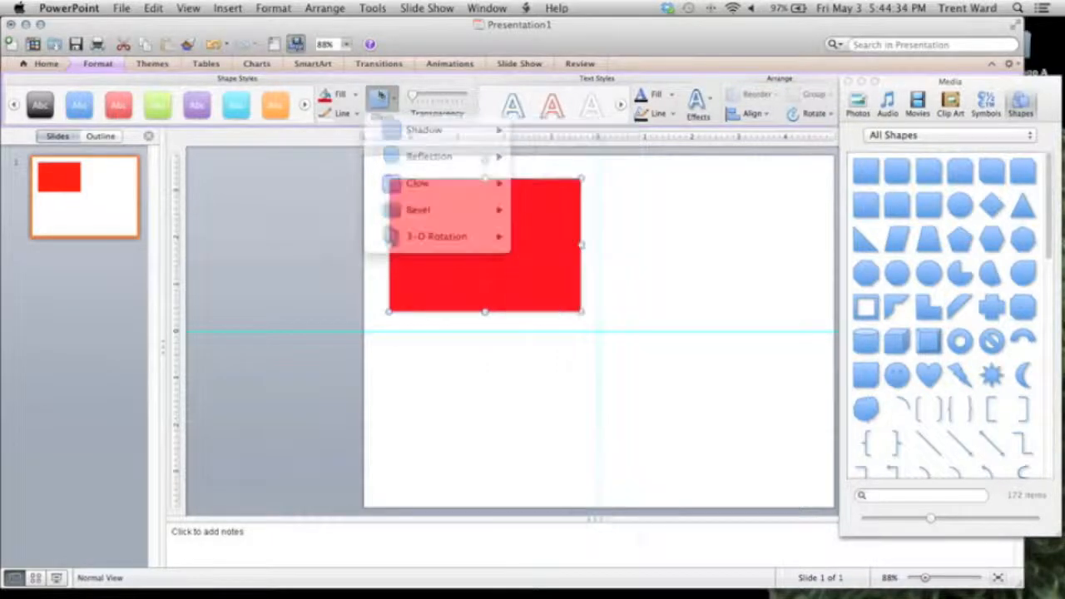
left_click(380, 100)
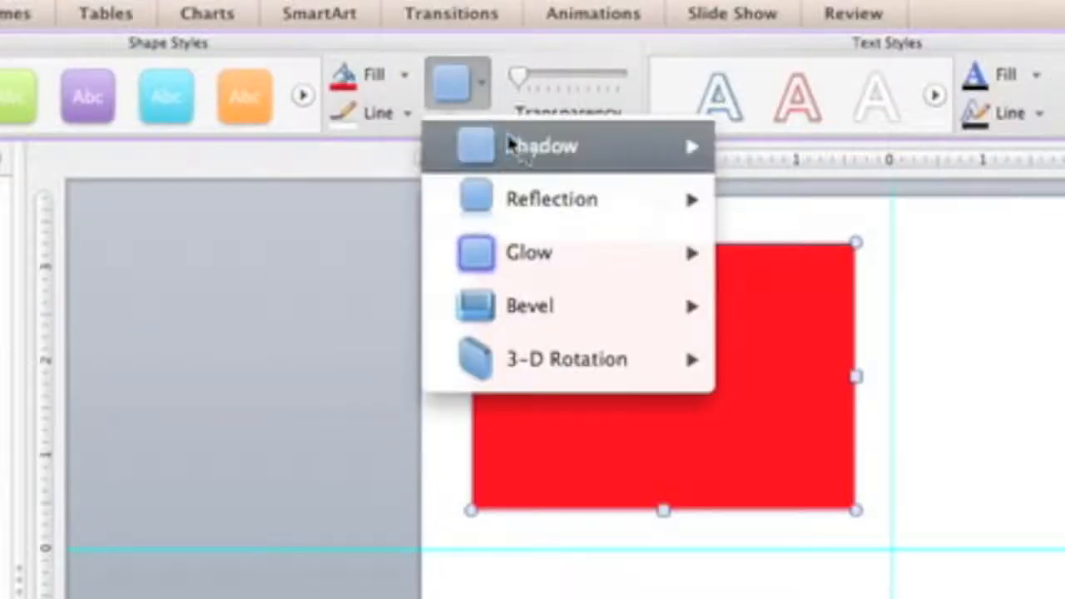
mouse_move(408, 127)
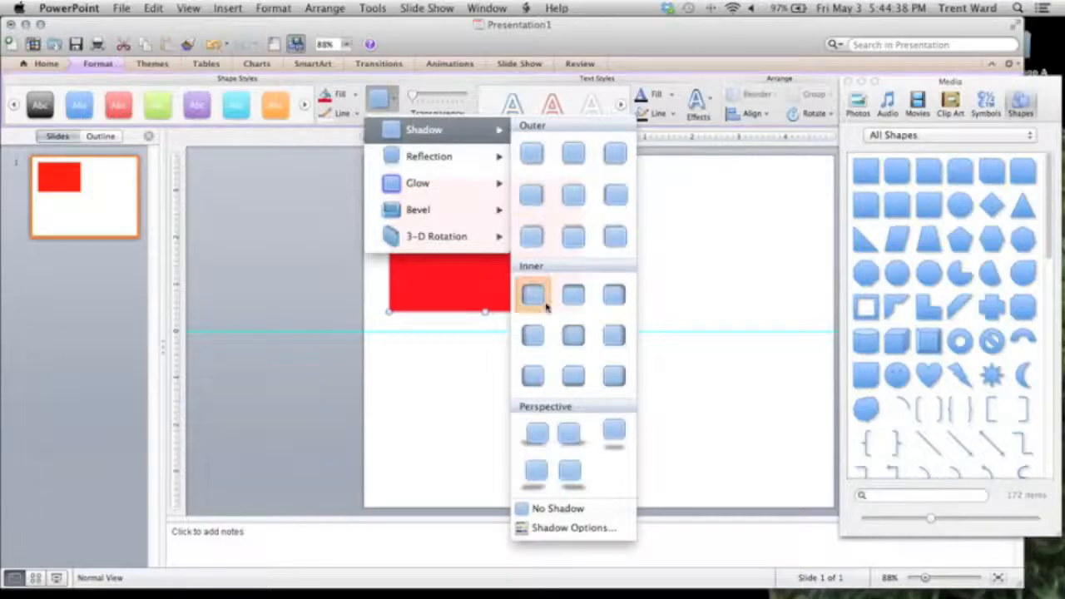
left_click(558, 508)
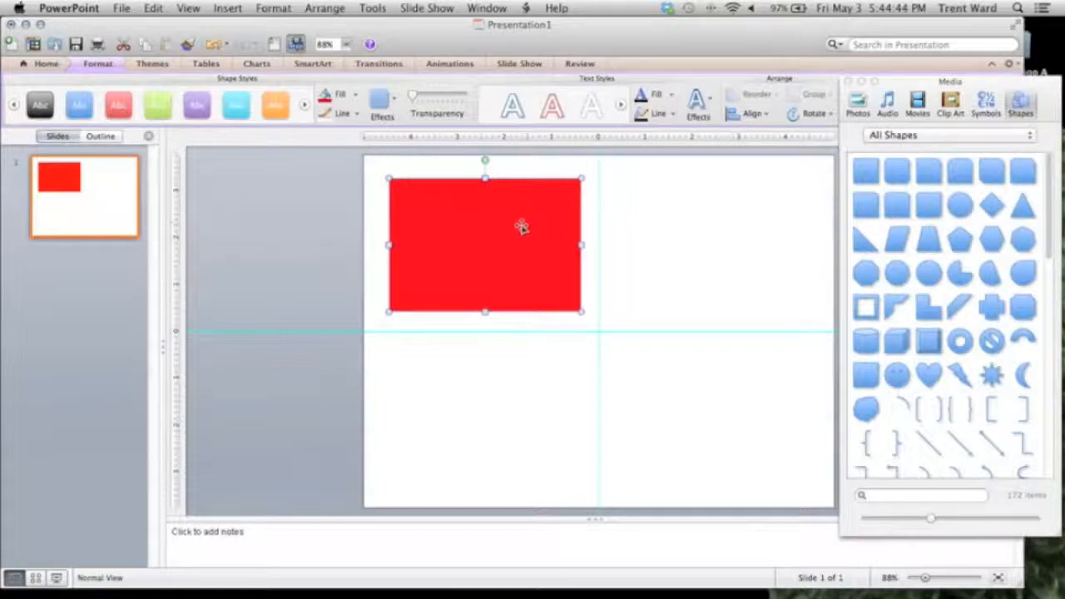
Open the rectangle's Format Shape settings and show its solid fill color and transparency options
right_click(523, 231)
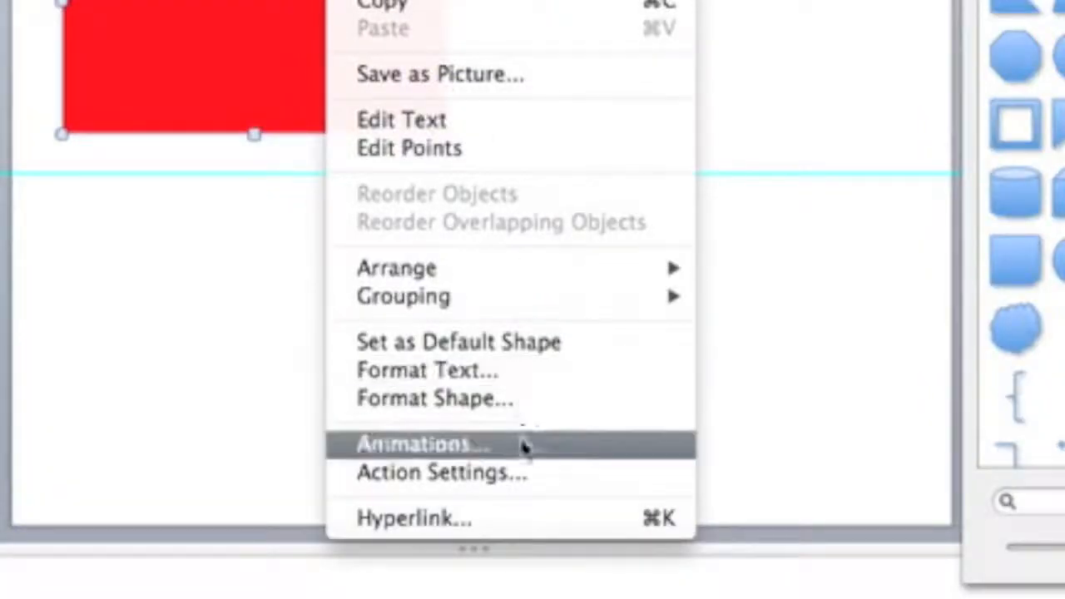
left_click(509, 414)
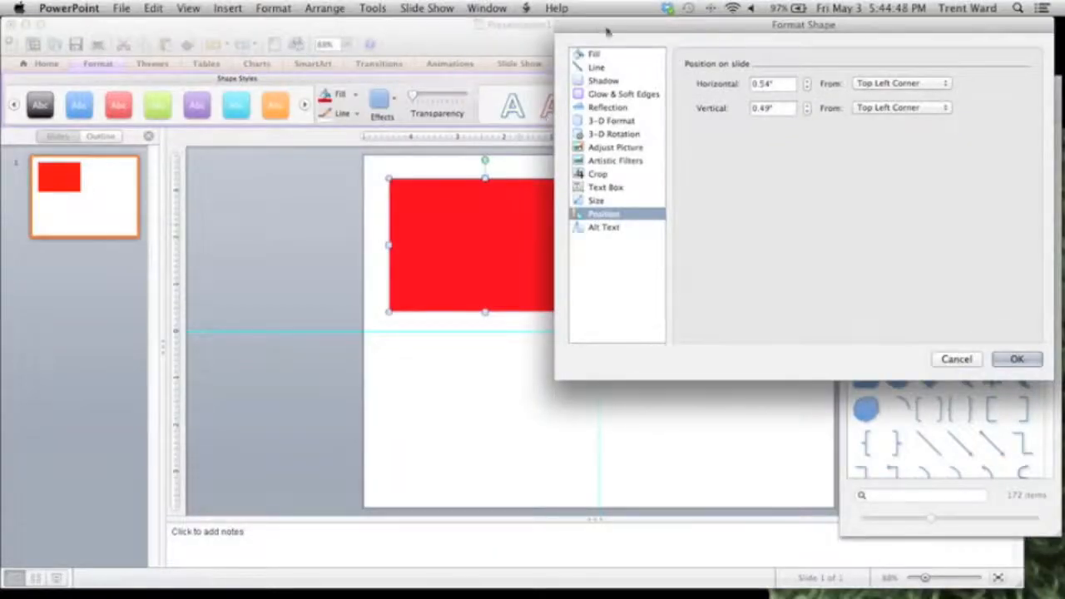
left_click_drag(603, 25, 617, 25)
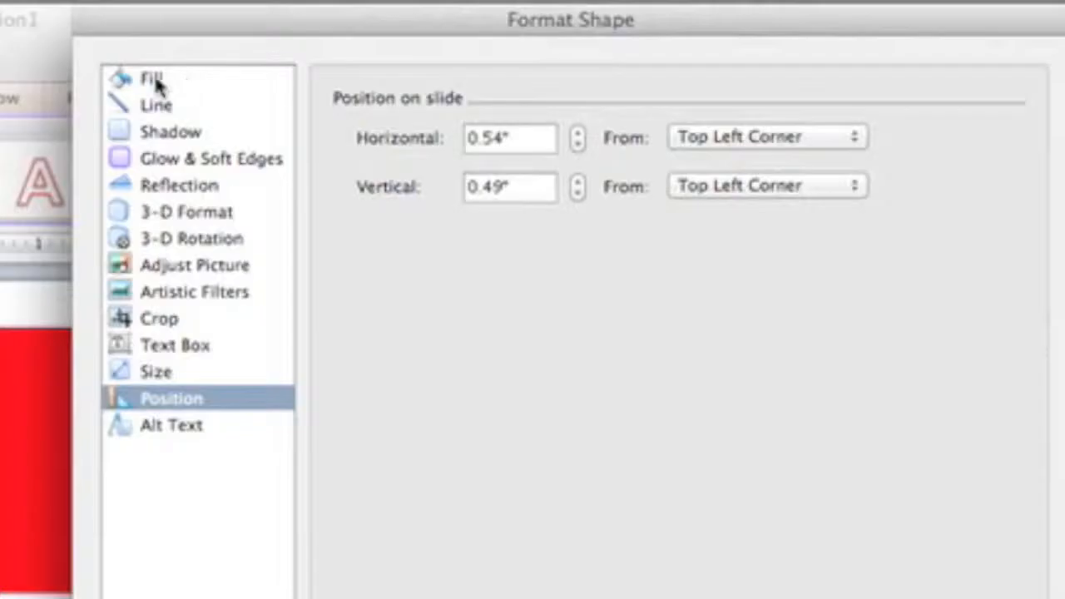
left_click(610, 54)
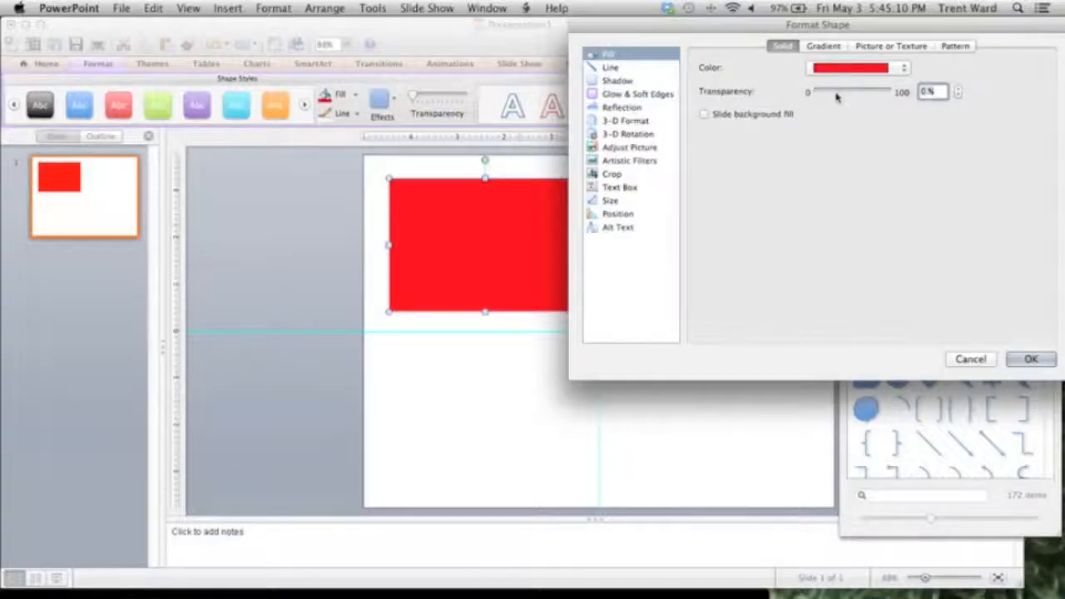
left_click_drag(837, 94, 852, 94)
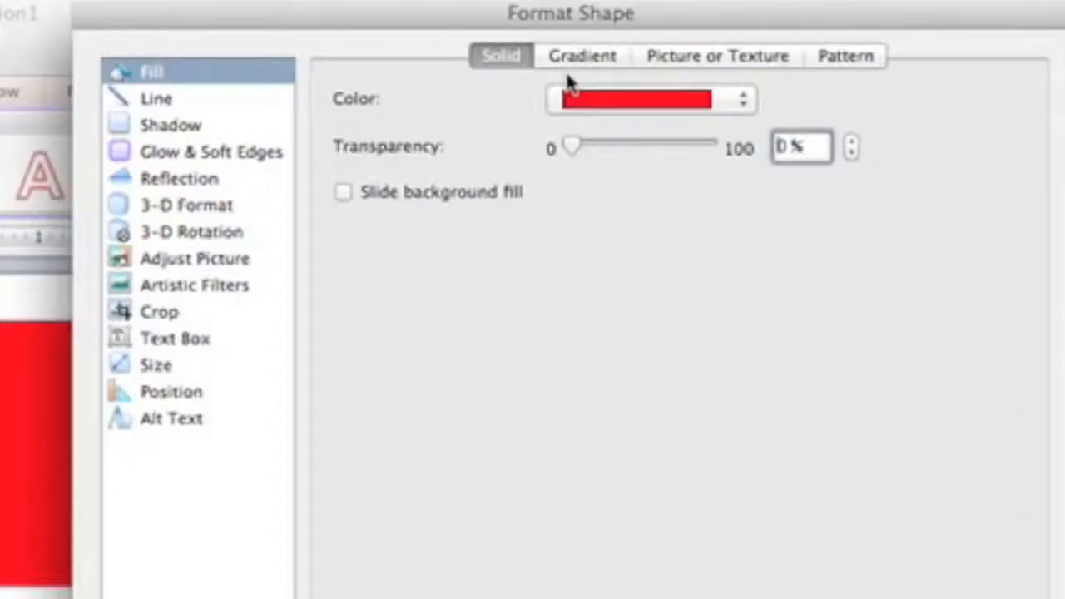
Give the rectangle a linear gradient fill with an angle of 270°
left_click(823, 46)
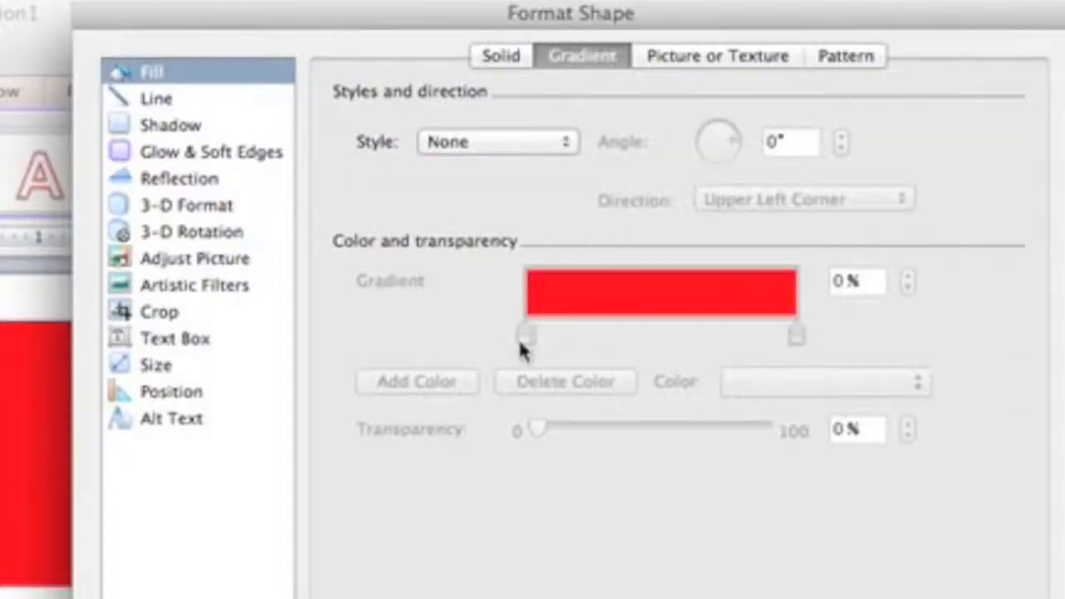
left_click(566, 143)
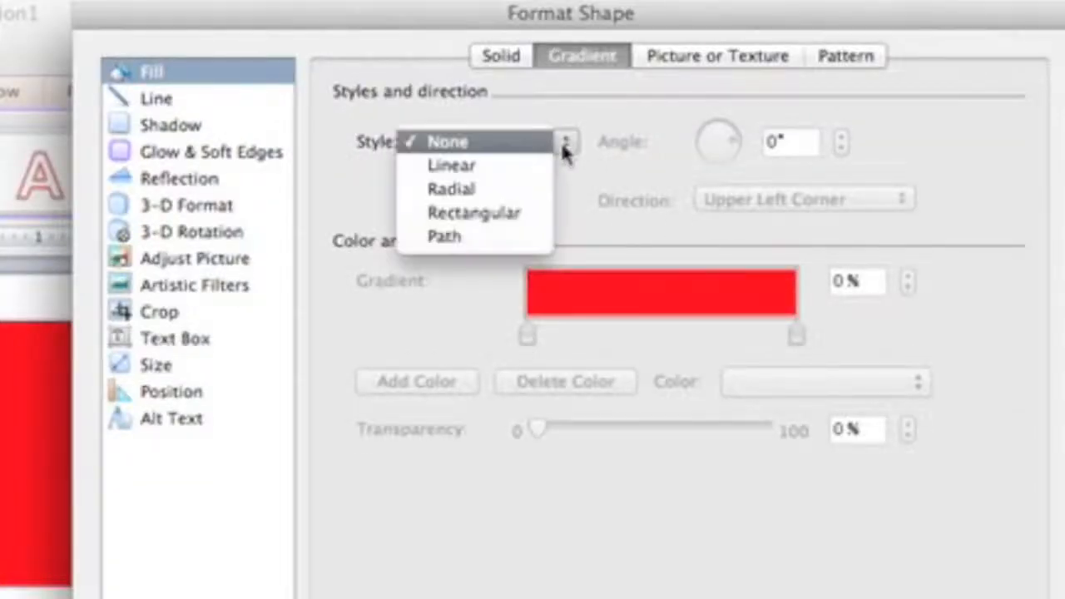
left_click(524, 168)
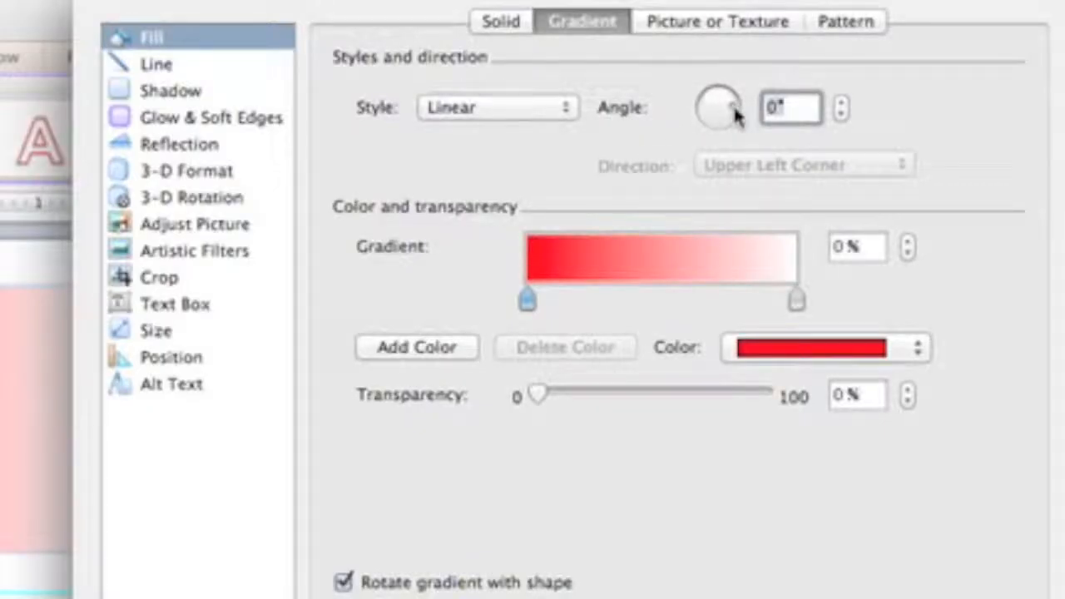
left_click_drag(734, 110, 719, 129)
Add a third color stop to the gradient at 60% and make it medium gray
left_click(797, 300)
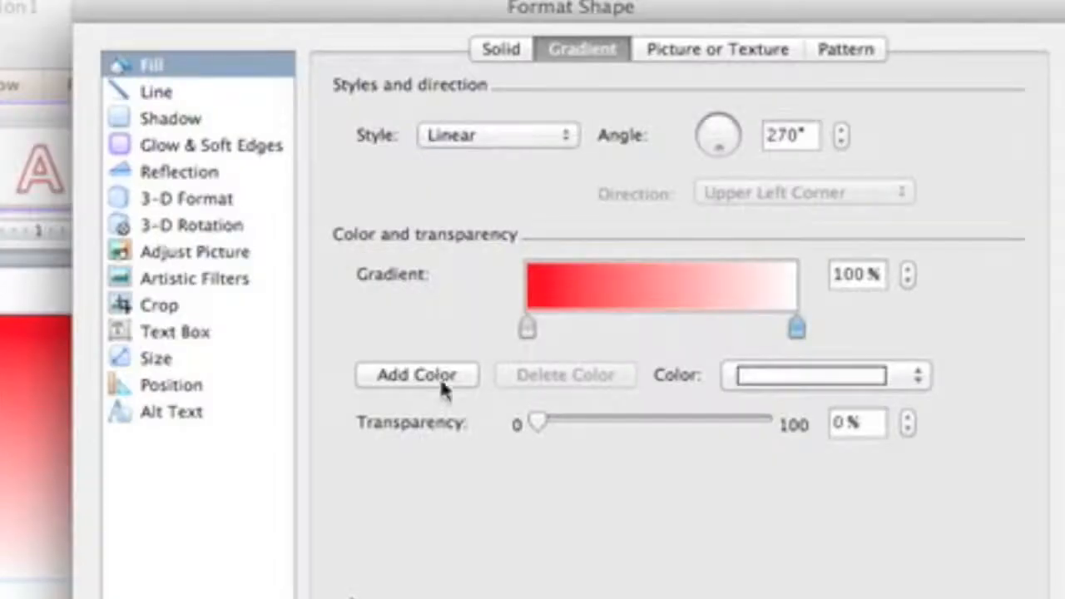
left_click(438, 375)
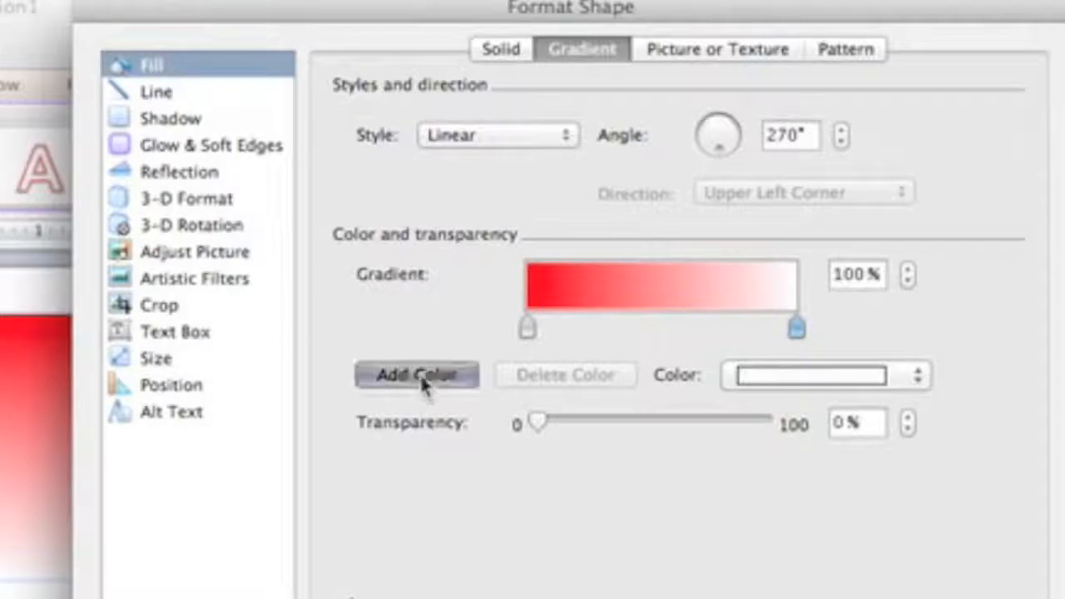
left_click_drag(782, 331, 688, 338)
left_click(769, 378)
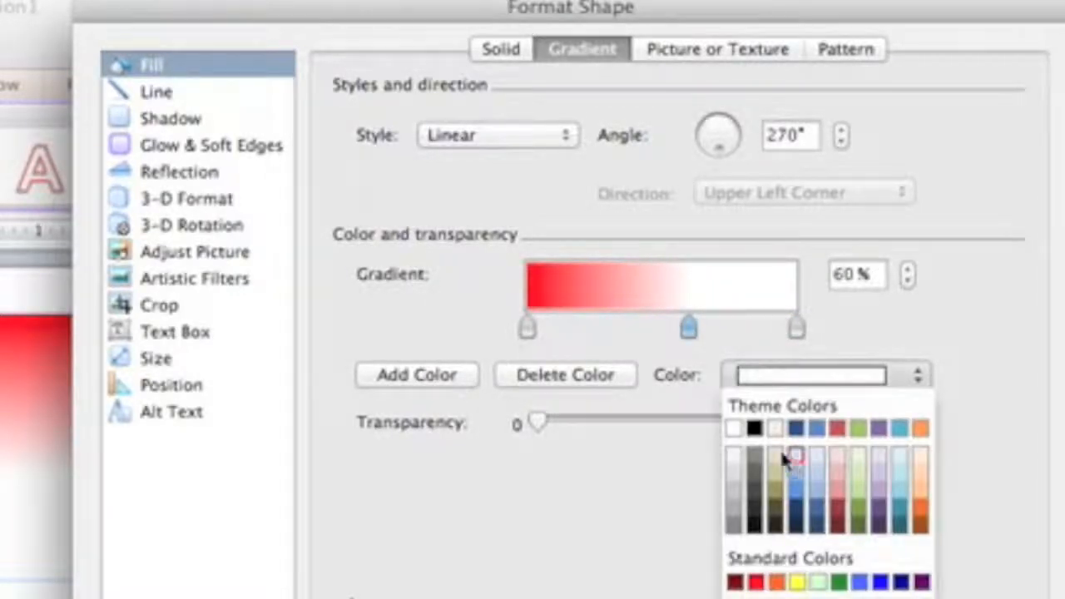
left_click(756, 463)
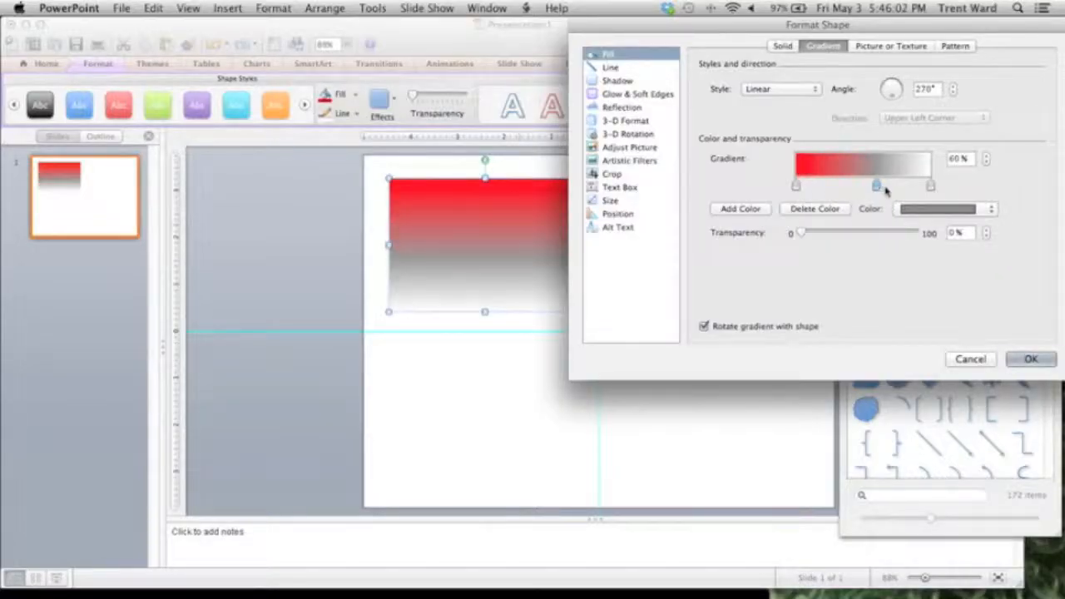
Move the gray gradient stop to 48% and add another gray stop at 75%
mouse_move(877, 187)
left_mouse_down()
mouse_move(840, 188)
mouse_move(860, 187)
left_mouse_up()
mouse_move(801, 234)
left_mouse_down()
mouse_move(872, 236)
mouse_move(801, 235)
left_mouse_up()
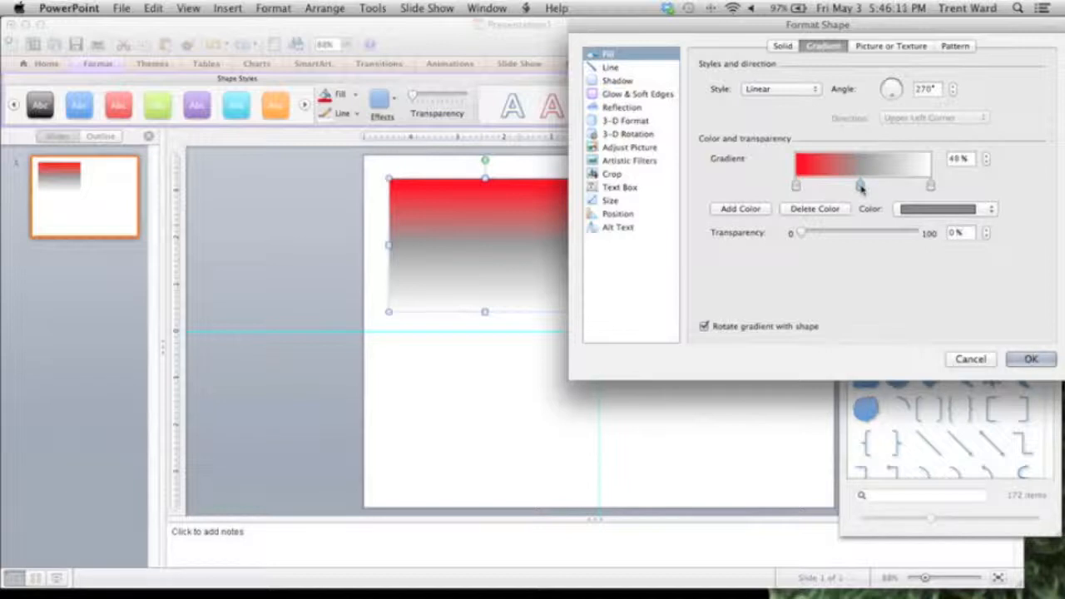
left_click(750, 210)
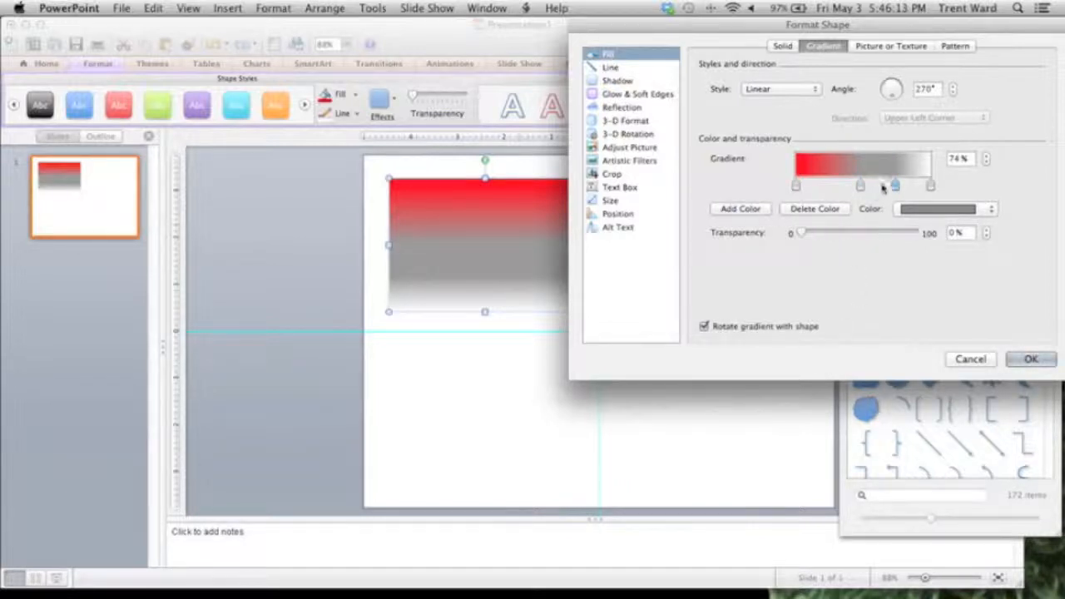
left_click_drag(894, 185, 897, 186)
left_click(918, 211)
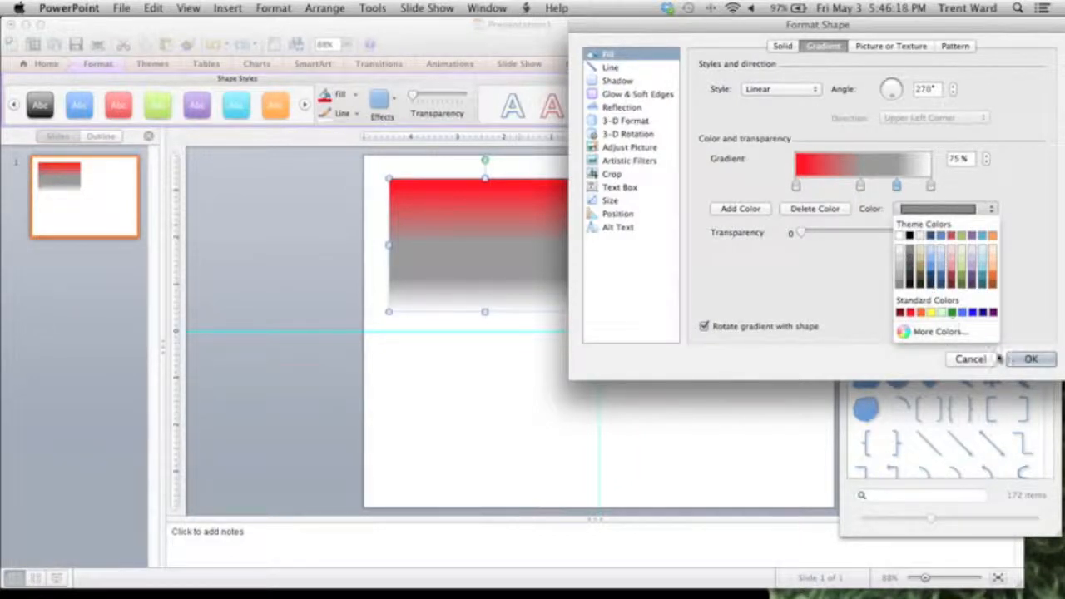
left_click(1028, 358)
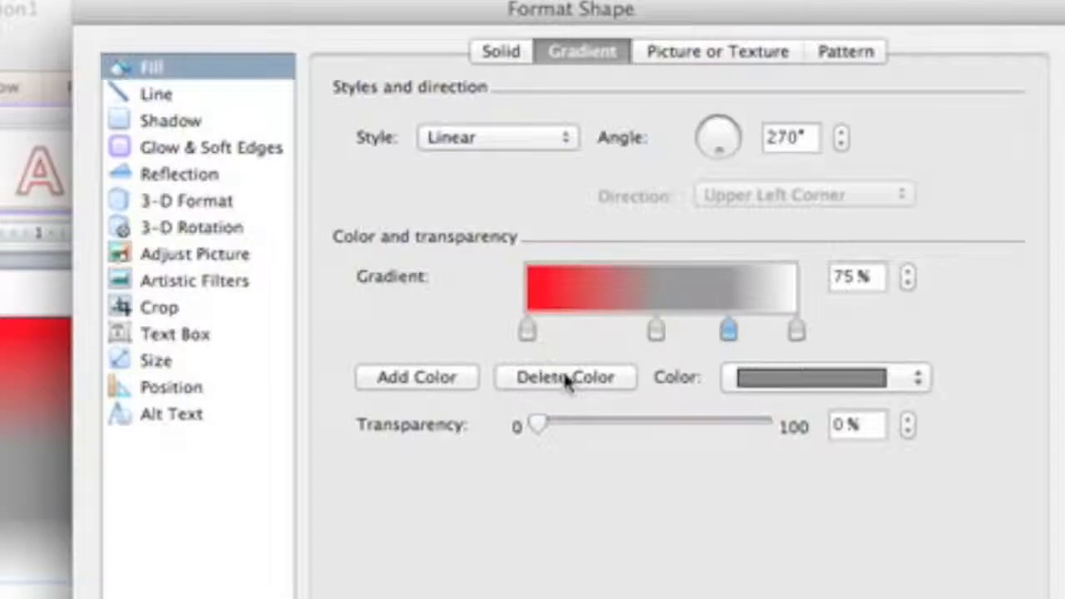
Delete the gray gradient stop at 75% and try a light purple from the color wheel on the 48% stop
left_click(568, 380)
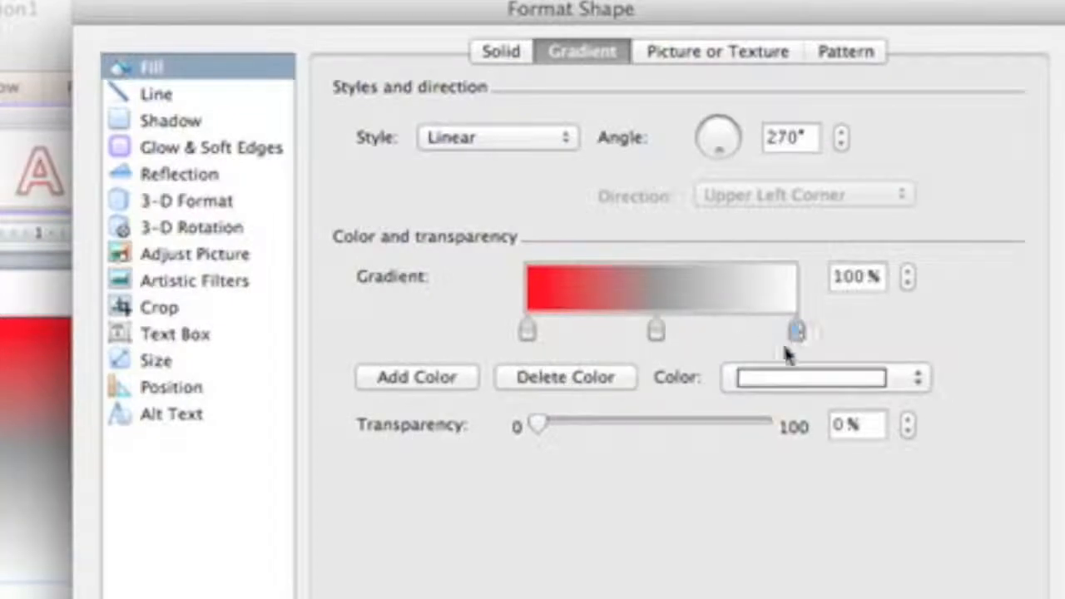
left_click(655, 331)
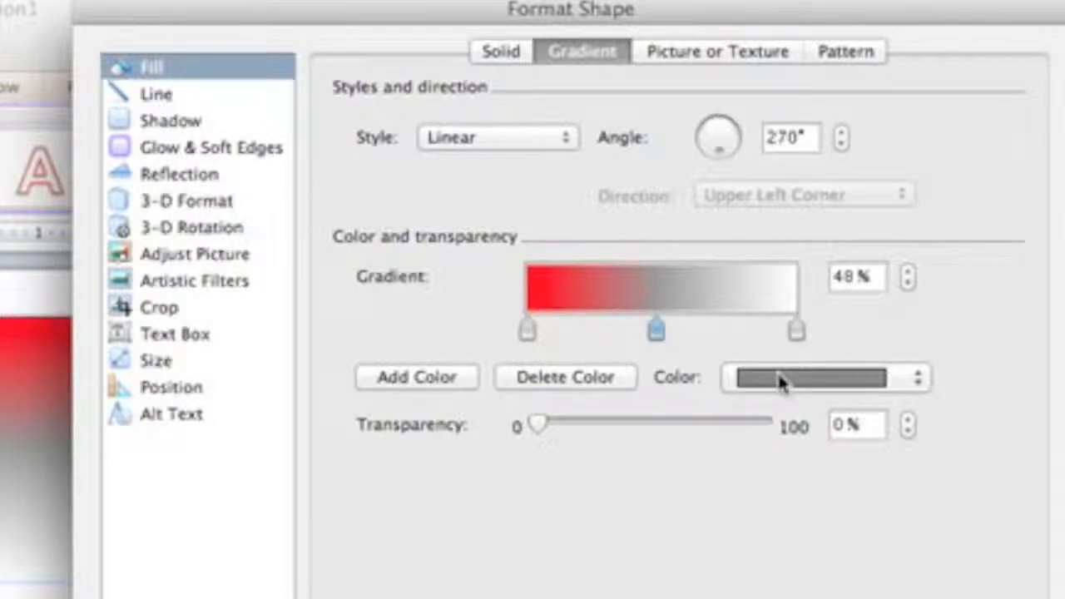
left_click(744, 377)
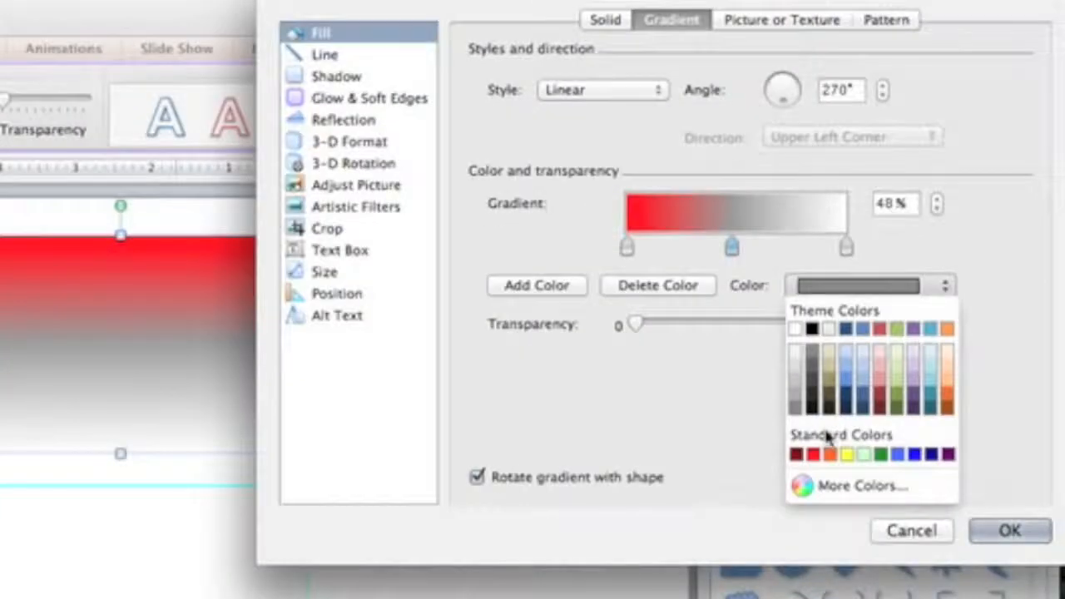
left_click(839, 488)
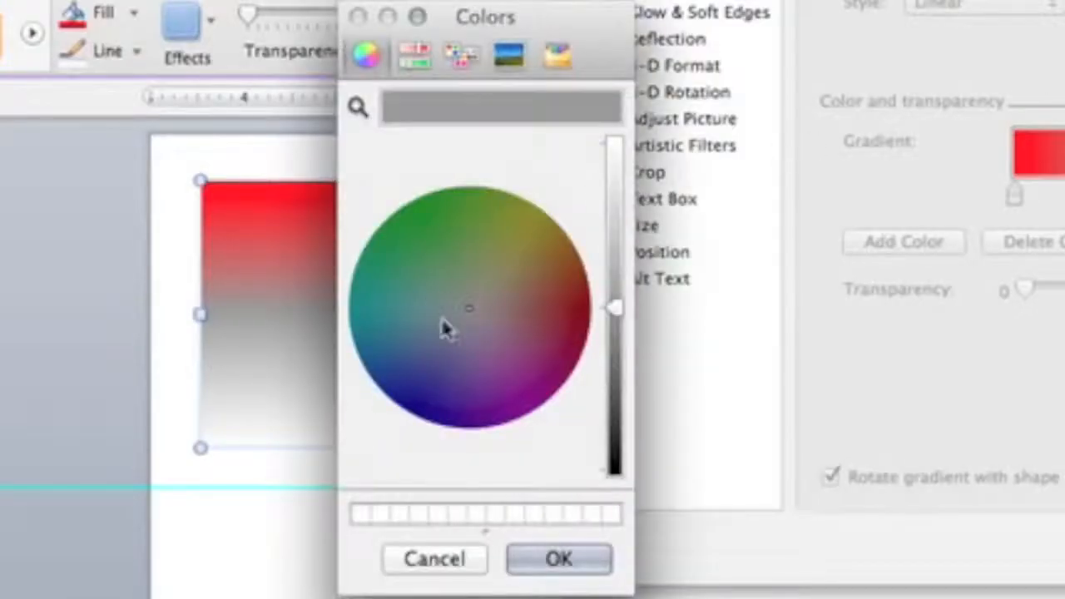
left_click(459, 235)
left_click(525, 303)
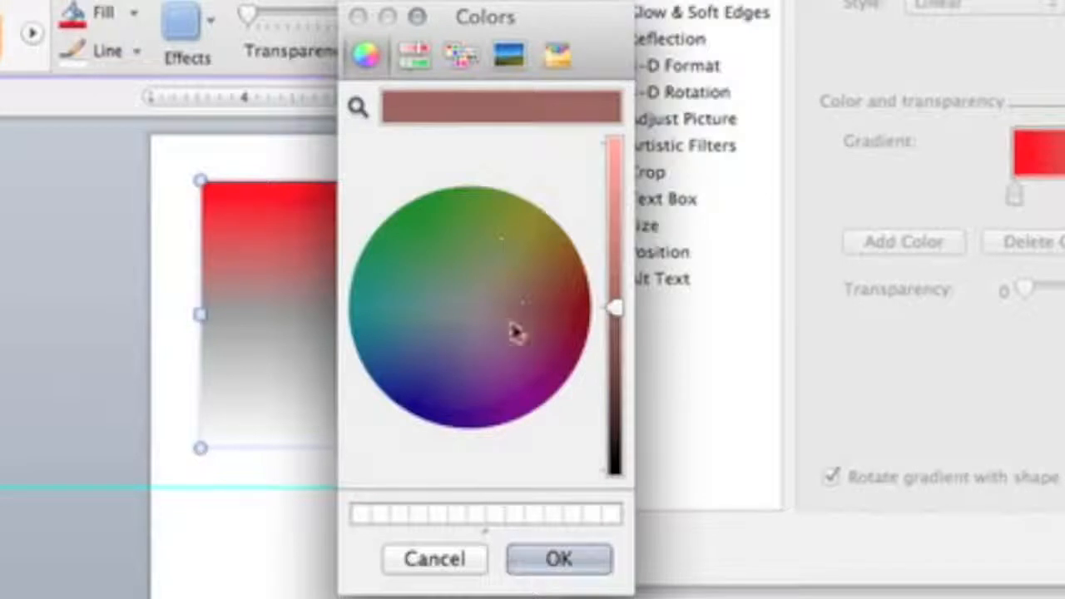
left_click(516, 364)
left_click(445, 372)
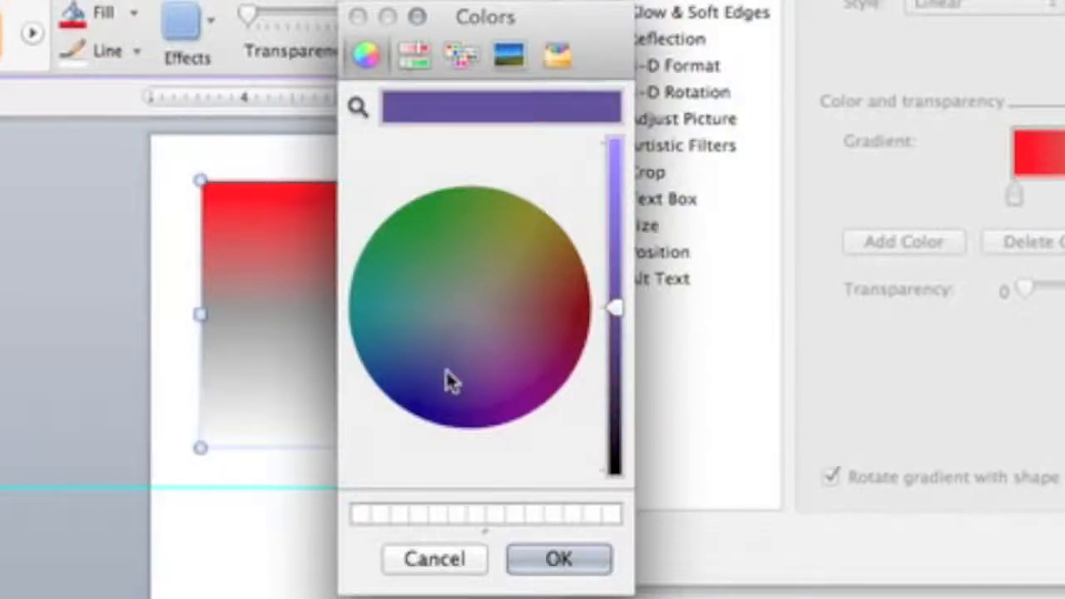
left_click_drag(620, 306, 620, 219)
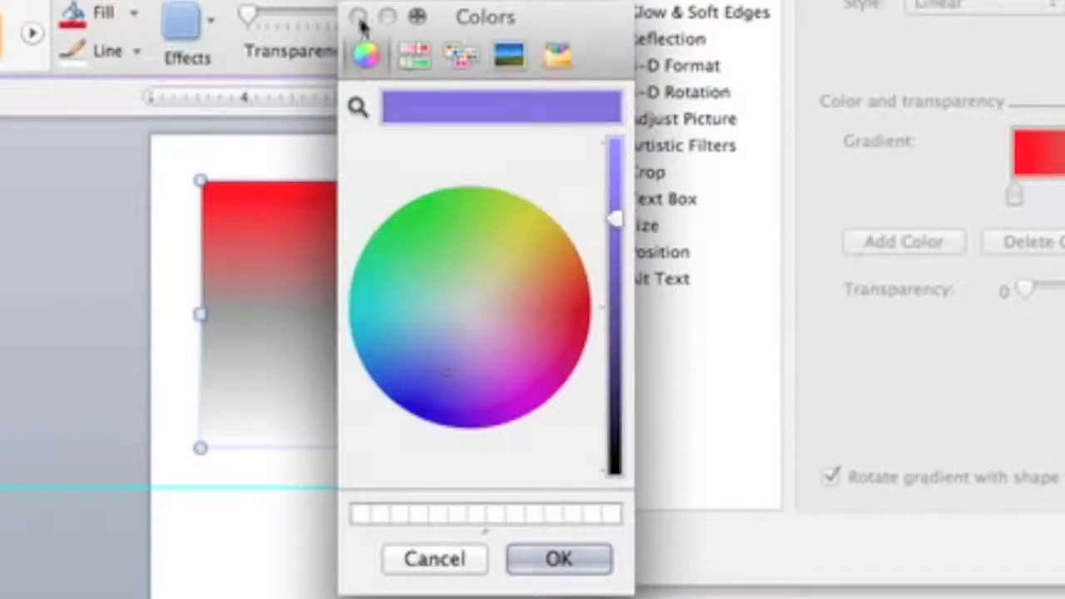
left_click(436, 569)
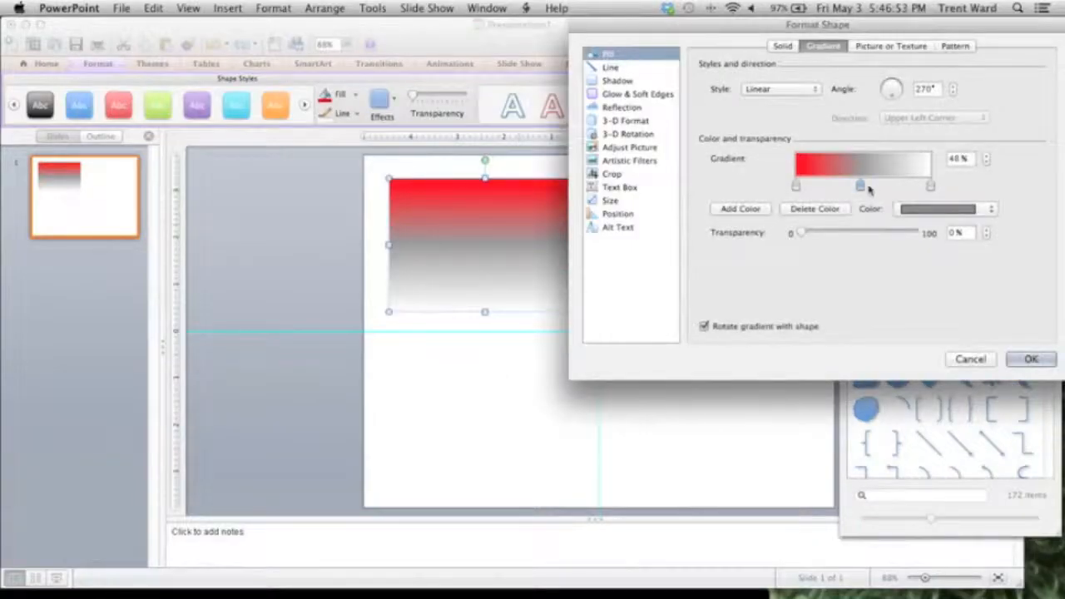
Delete the remaining gray gradient stop and change the rectangle's fill to solid standard red
left_click(815, 208)
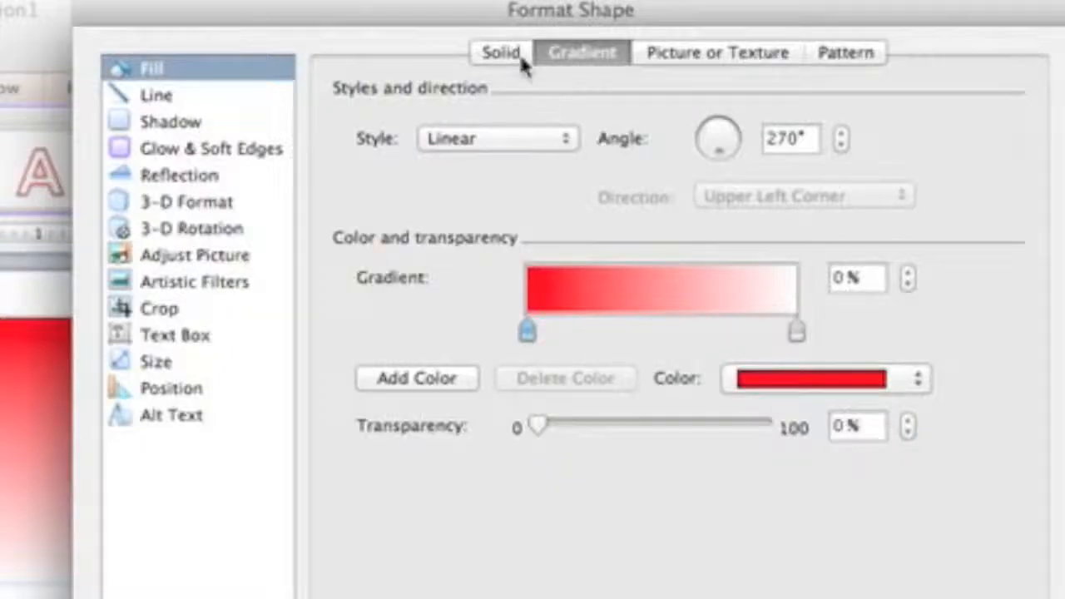
left_click(521, 59)
left_click(637, 98)
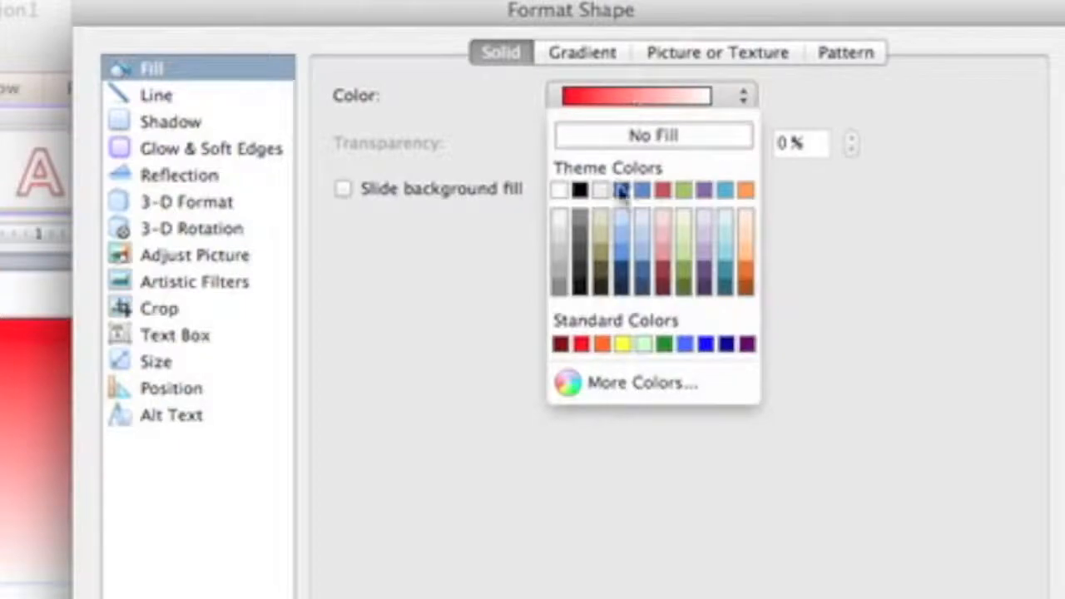
left_click(582, 345)
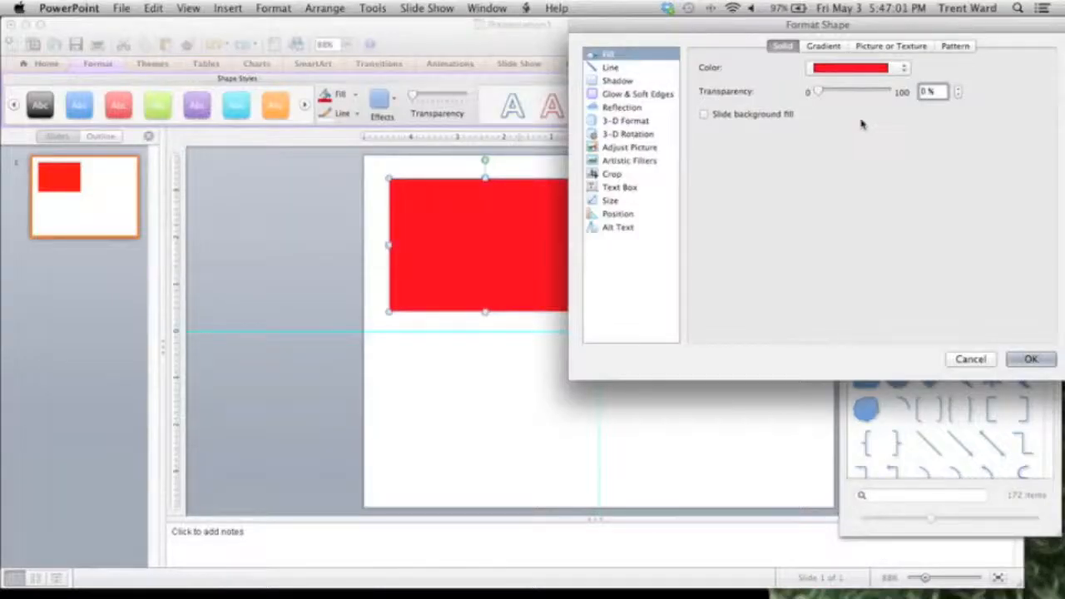
Examine the rectangle's outline options for solid color, gradient, and weights and arrows
left_click(614, 68)
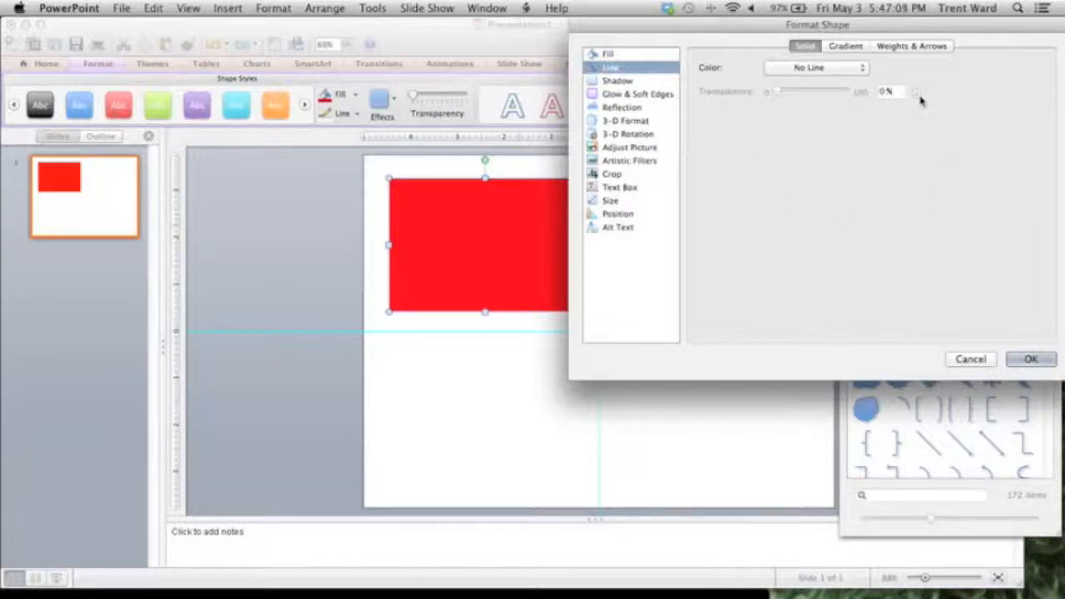
left_click(920, 46)
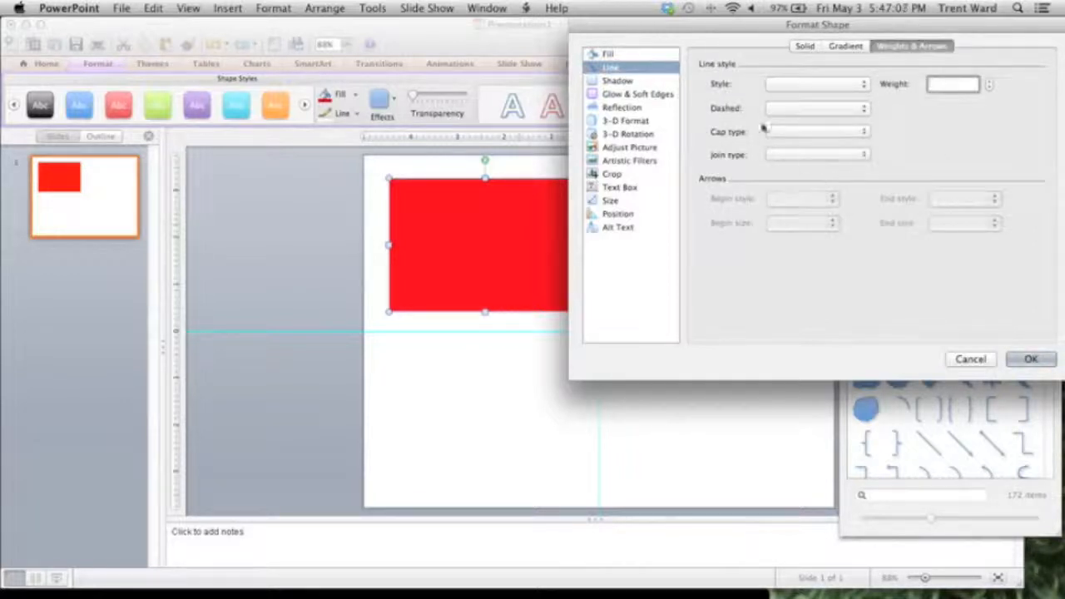
left_click(856, 47)
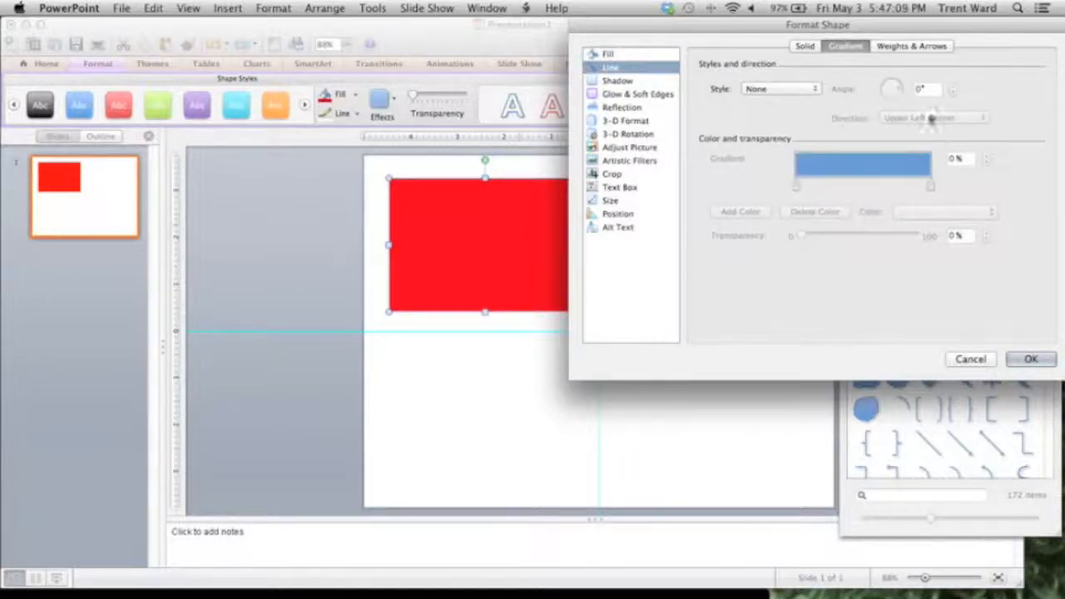
left_click(804, 46)
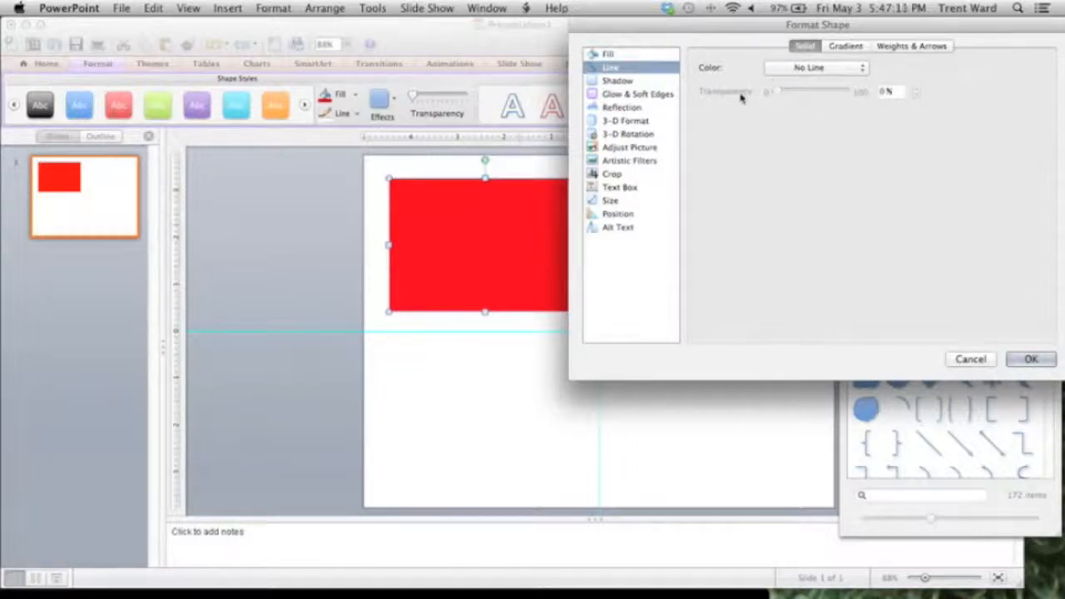
Try an outer shadow on the rectangle with an angle of 319° and a size of 135%
left_click(631, 81)
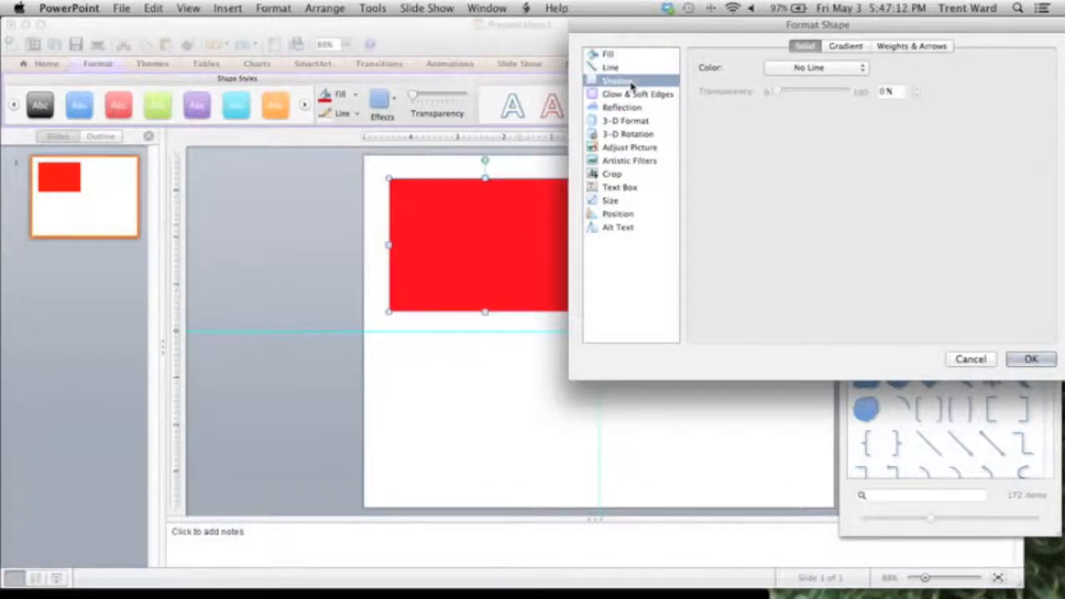
left_click(705, 65)
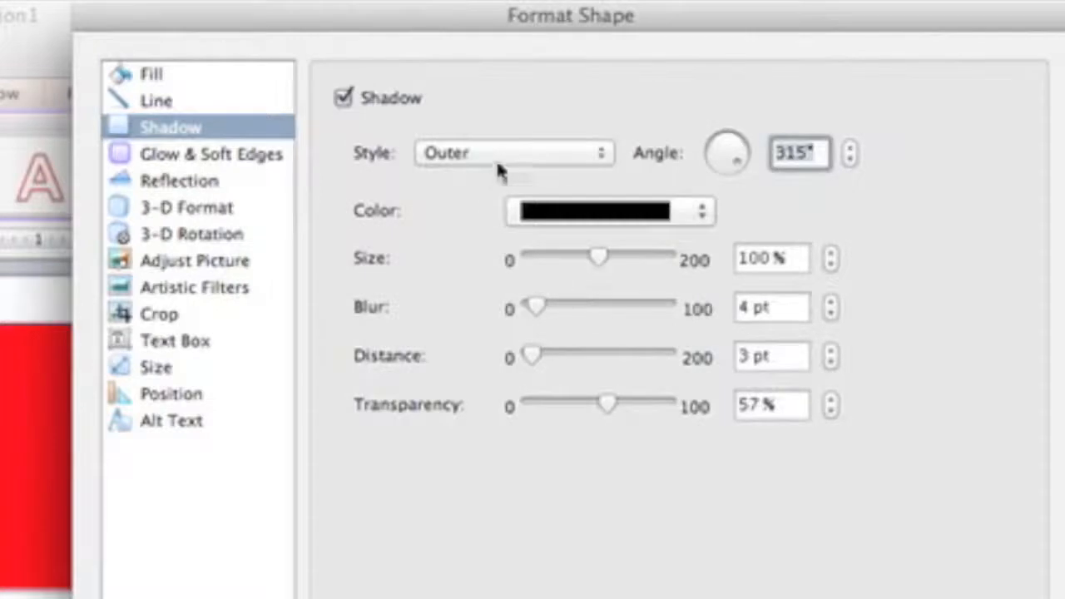
left_click(478, 162)
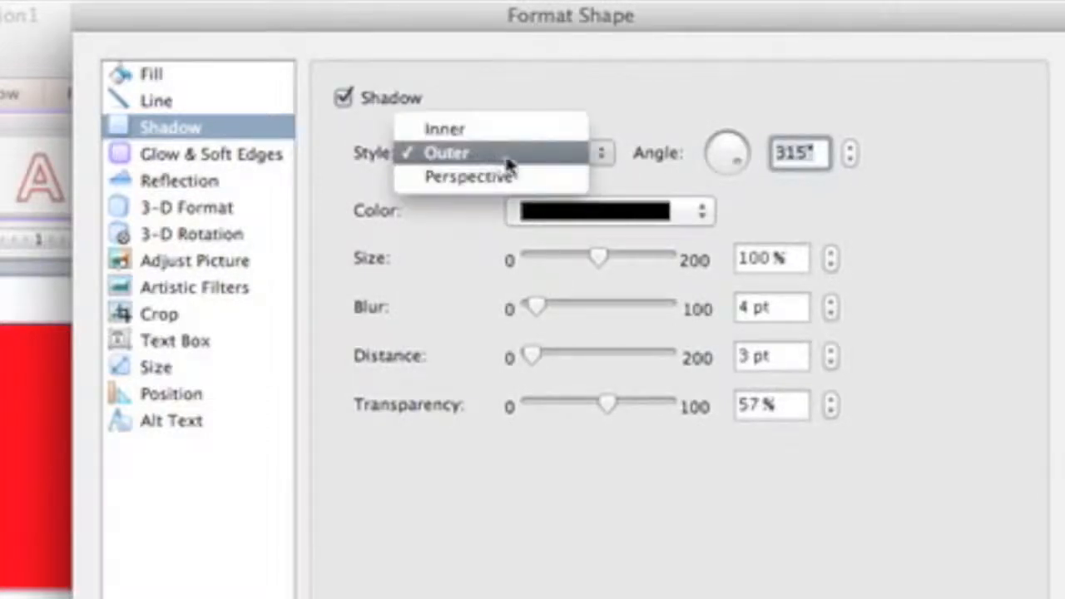
left_click(461, 151)
mouse_move(722, 159)
left_mouse_down()
mouse_move(704, 153)
mouse_move(732, 173)
left_mouse_up()
left_click_drag(594, 266, 628, 260)
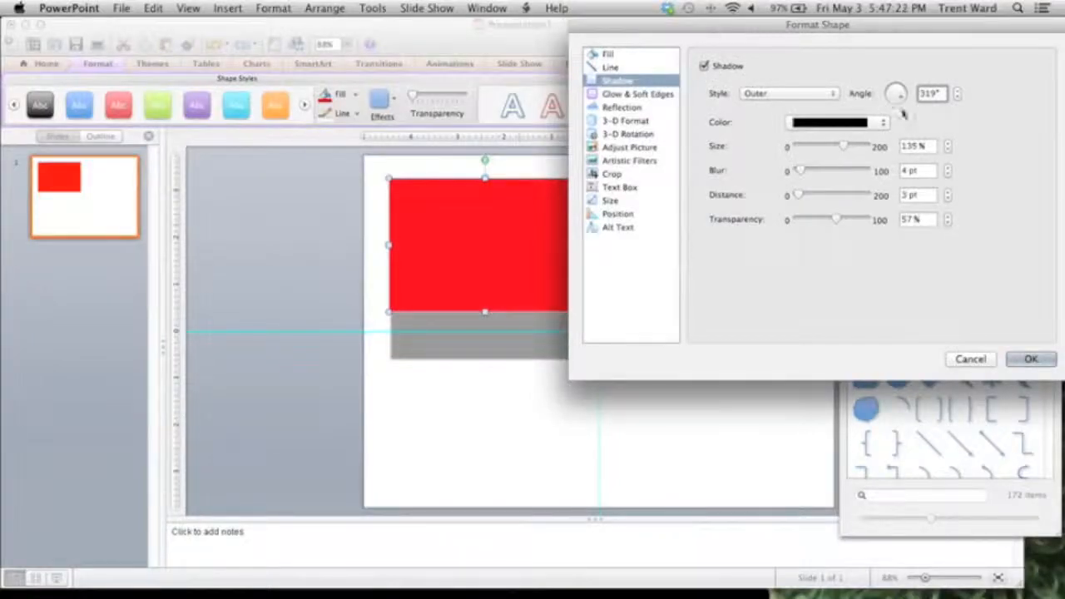
Set the shadow's distance to 67 pt, angle to 331°, size to 117% and transparency to 40%, and increase its blur
mouse_move(903, 114)
left_mouse_down()
mouse_move(900, 102)
mouse_move(914, 98)
mouse_move(897, 91)
mouse_move(907, 103)
left_mouse_up()
left_click_drag(799, 195, 820, 197)
left_click(905, 96)
left_click_drag(905, 97, 900, 105)
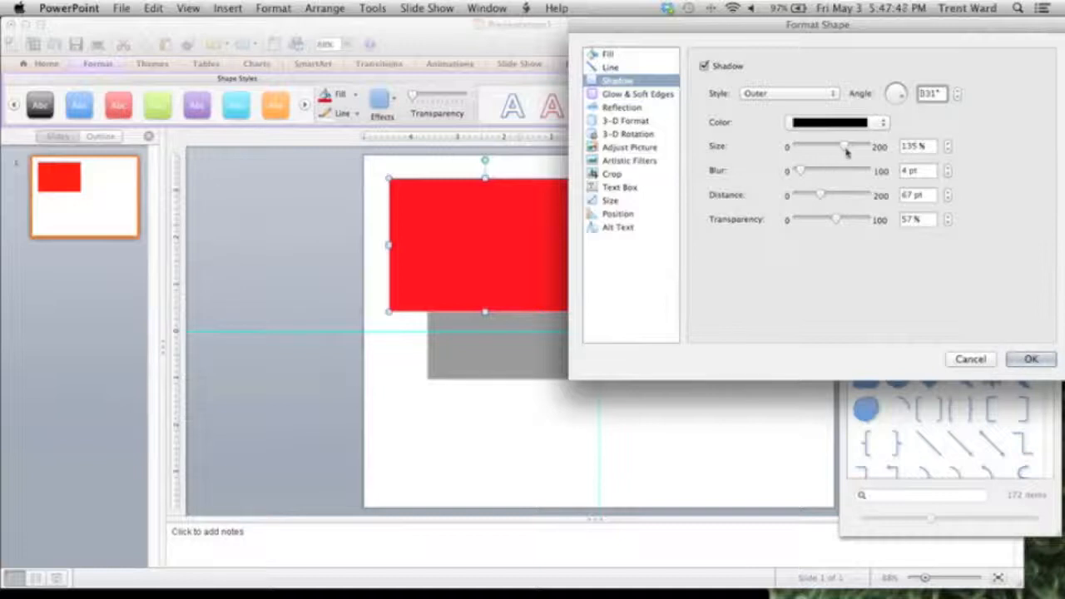
left_click_drag(846, 147, 809, 172)
mouse_move(837, 219)
left_mouse_down()
mouse_move(856, 220)
mouse_move(825, 220)
left_mouse_up()
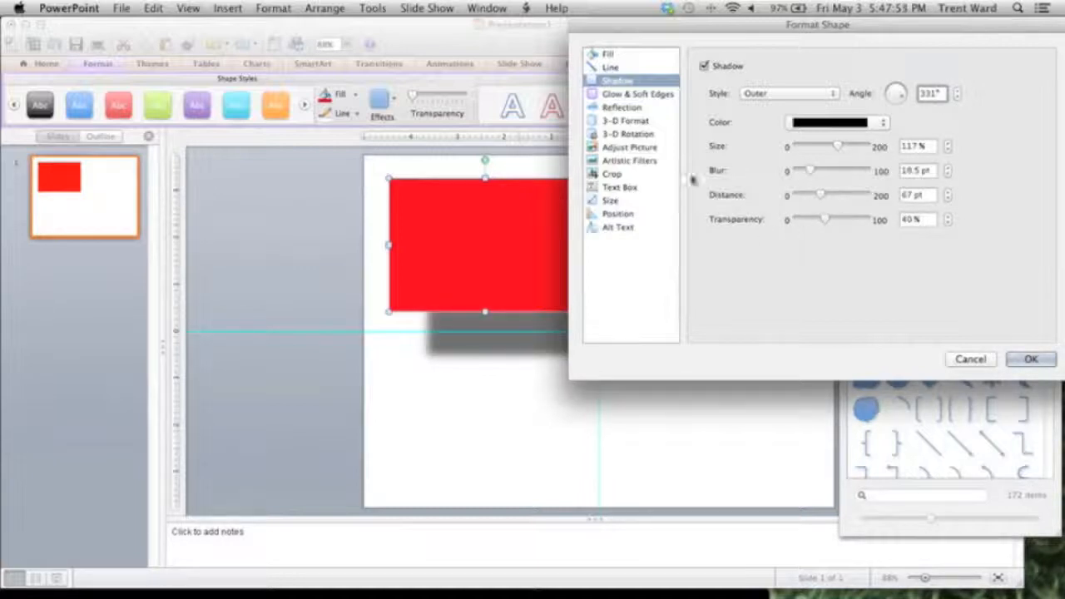
Try a dark green glow on the rectangle, reduce its size to 0 pt and transparency to 0%, and remove the glow
left_click(638, 95)
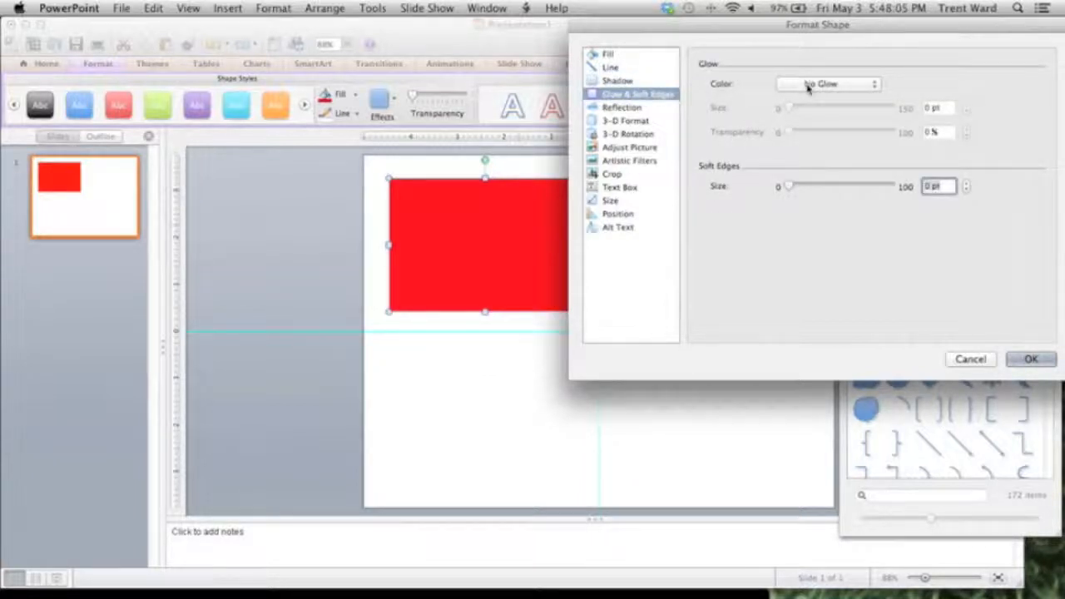
left_click(808, 87)
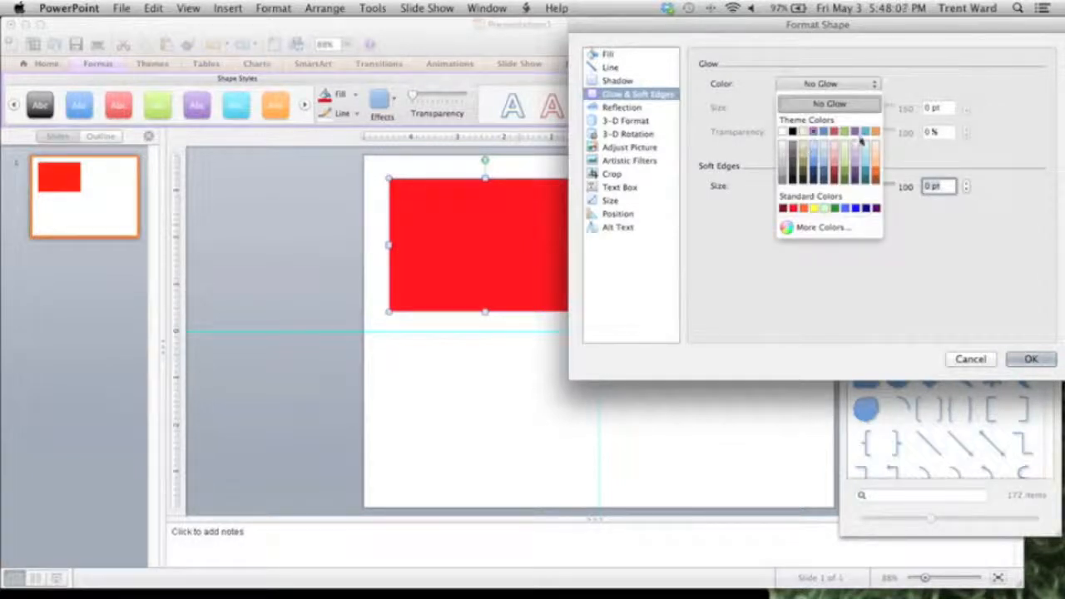
left_click(851, 175)
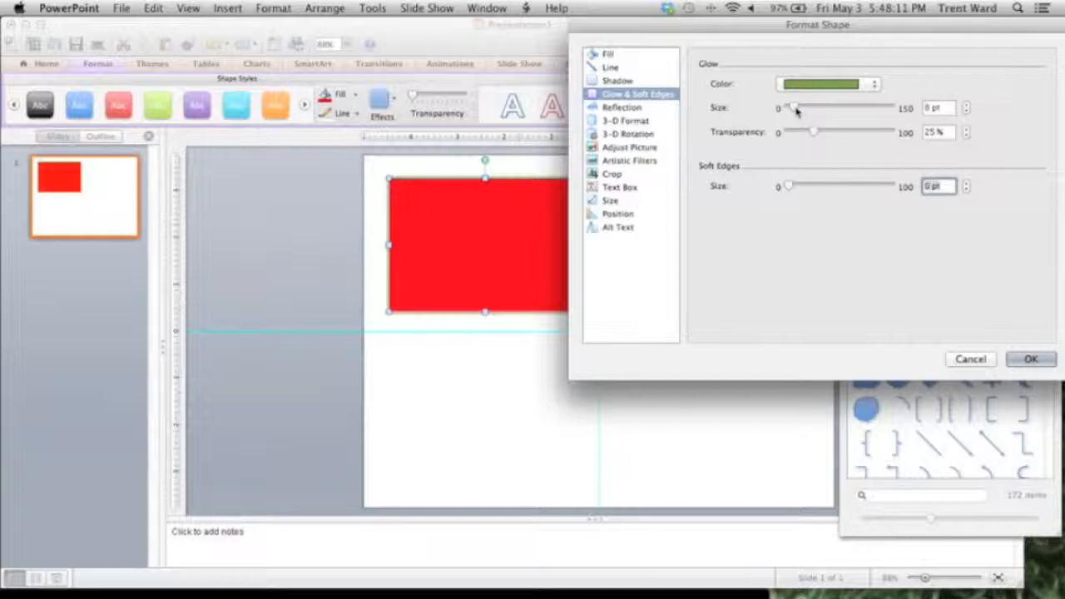
mouse_move(797, 111)
left_mouse_down()
mouse_move(858, 108)
mouse_move(782, 112)
left_mouse_up()
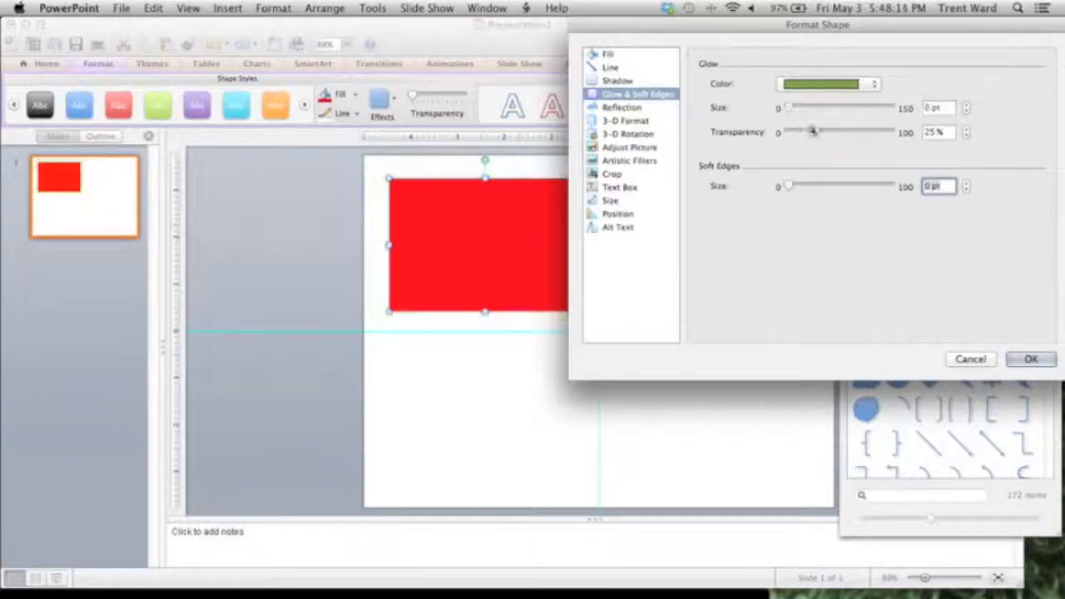
left_click_drag(858, 138, 737, 149)
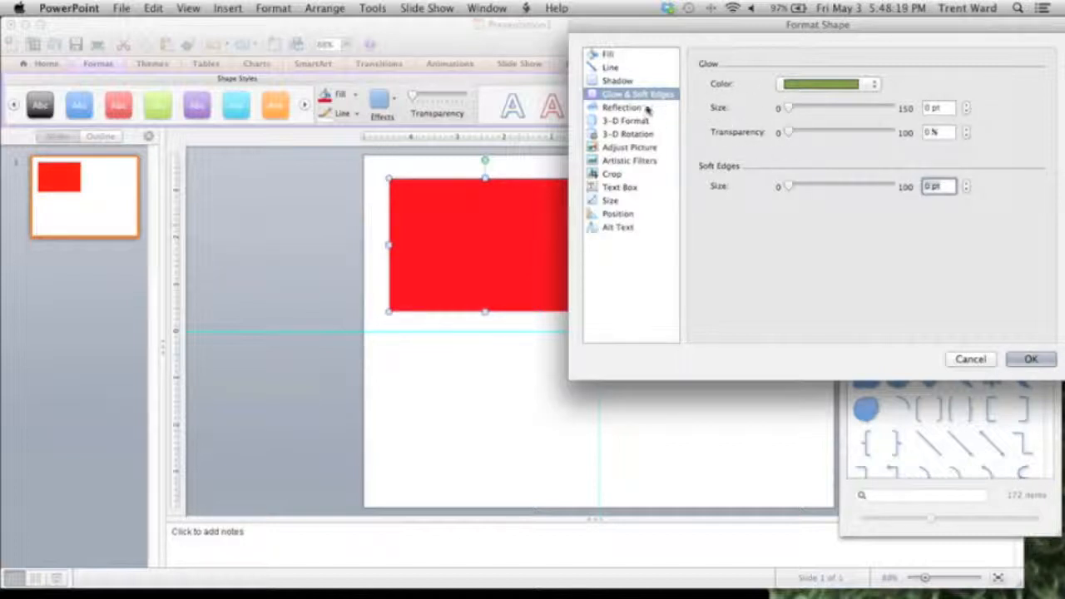
left_click(824, 84)
left_click(792, 107)
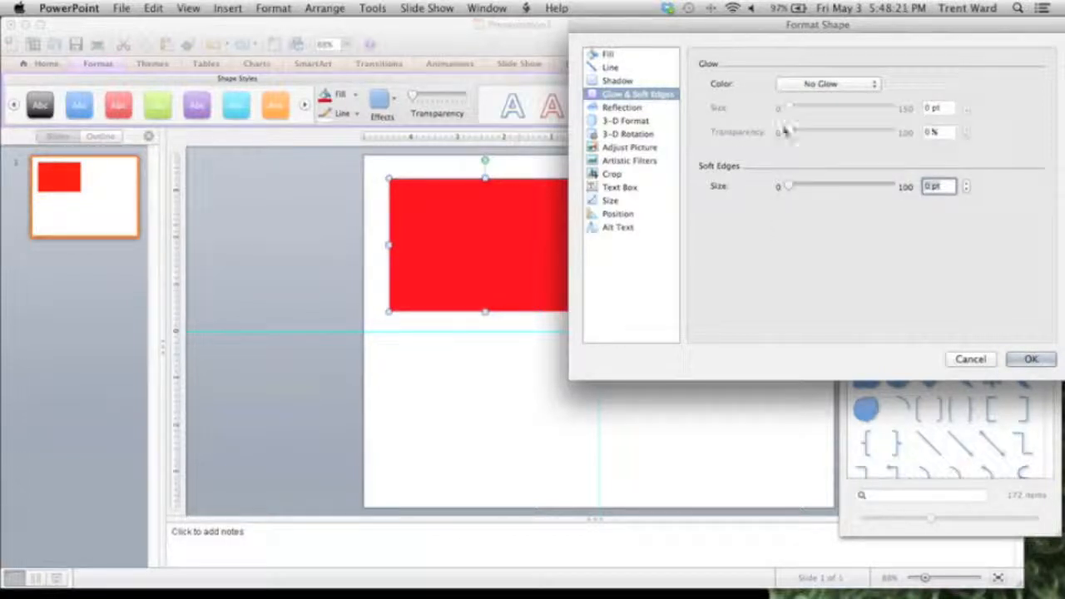
Try soft edges of 31 pt and a reflection on the rectangle, removing each effect again
left_click_drag(789, 189, 822, 188)
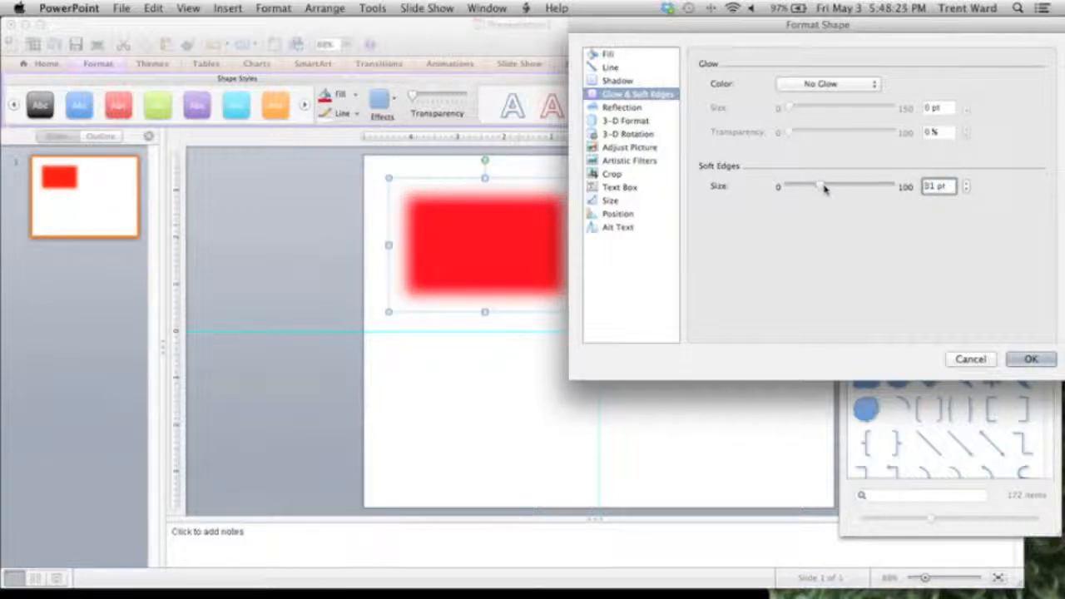
left_click_drag(824, 188, 778, 190)
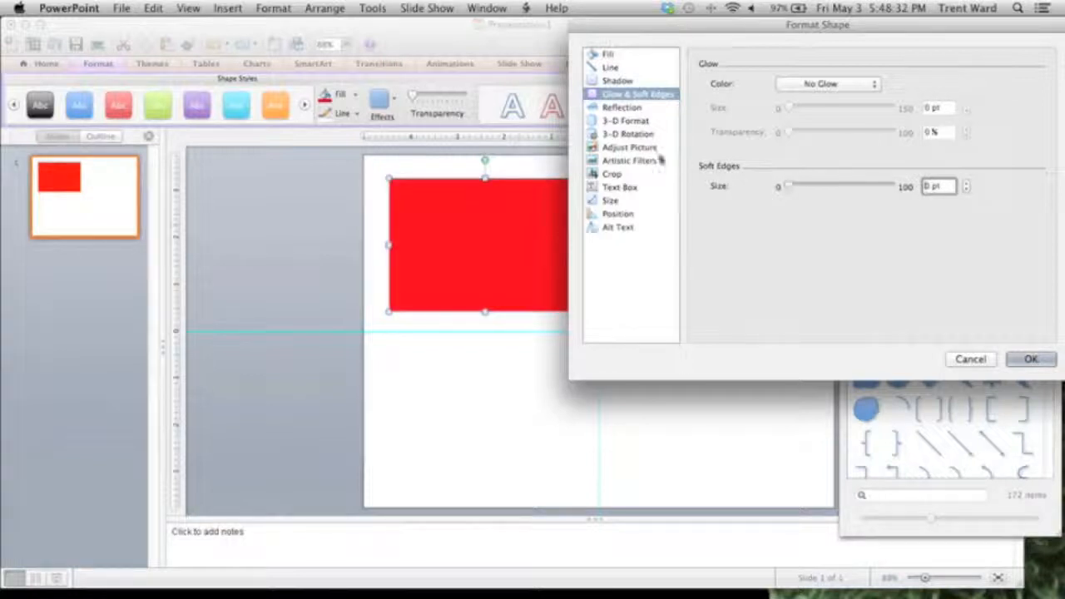
left_click(641, 108)
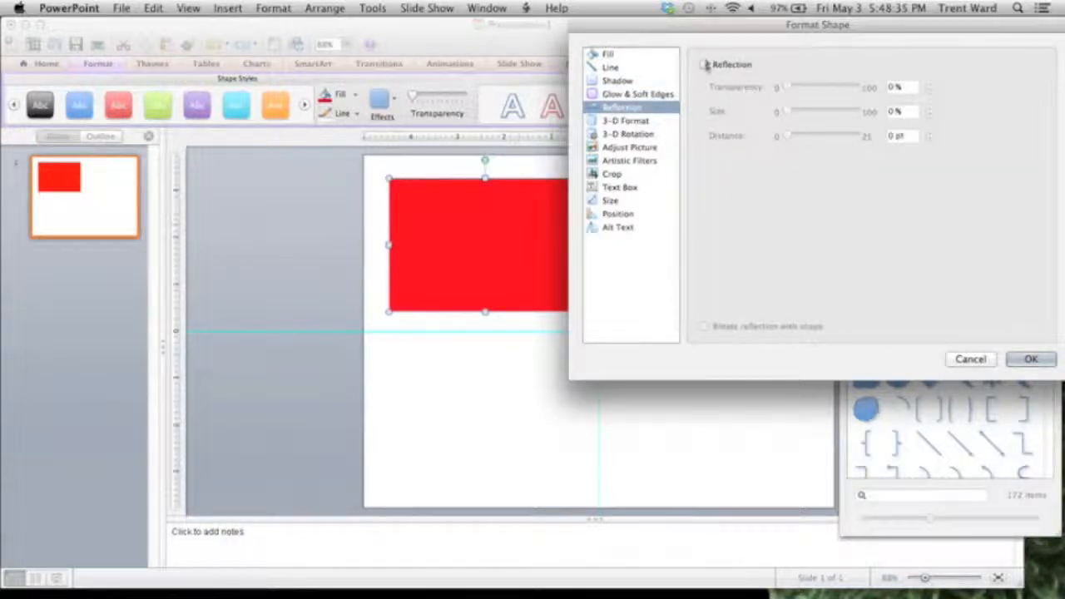
left_click(705, 65)
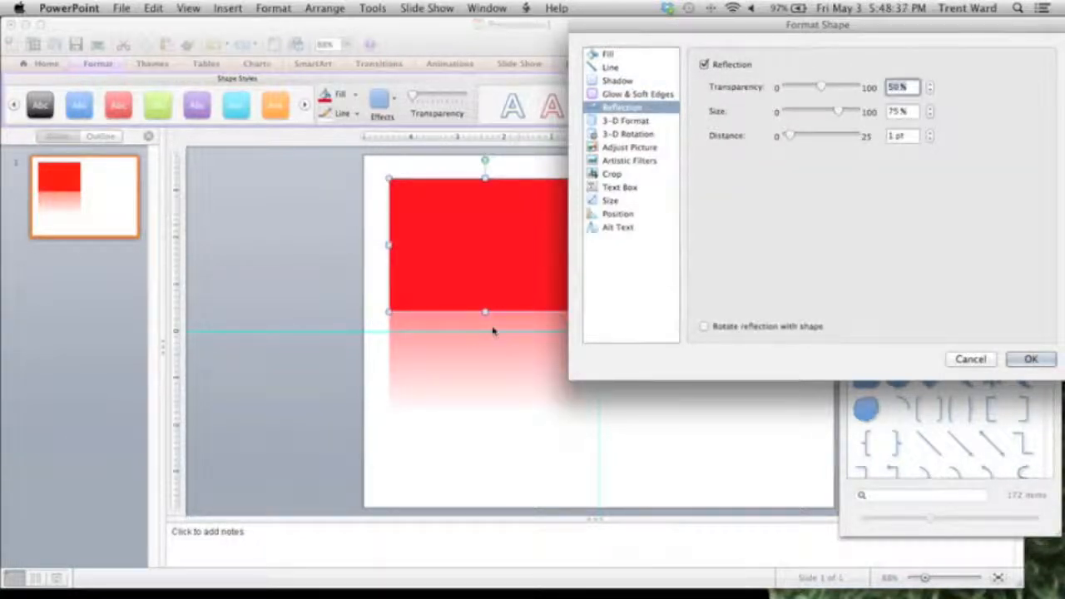
left_click(705, 65)
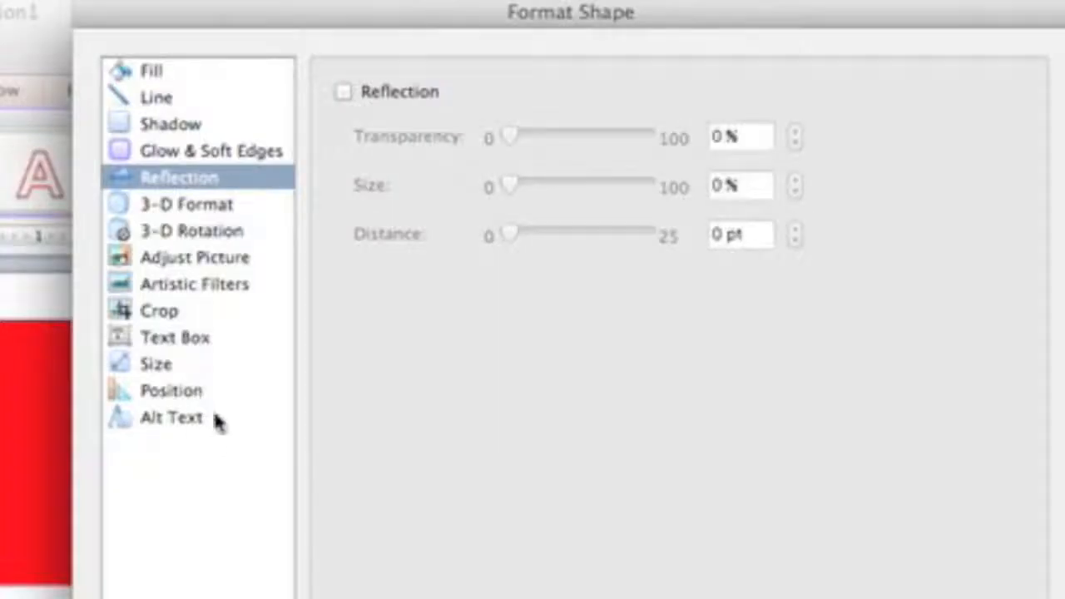
Examine the rectangle's 3-D, picture adjustment, artistic filter, crop, text box, size, position and alt text settings, and return to the fill settings
left_click(181, 208)
left_click(179, 232)
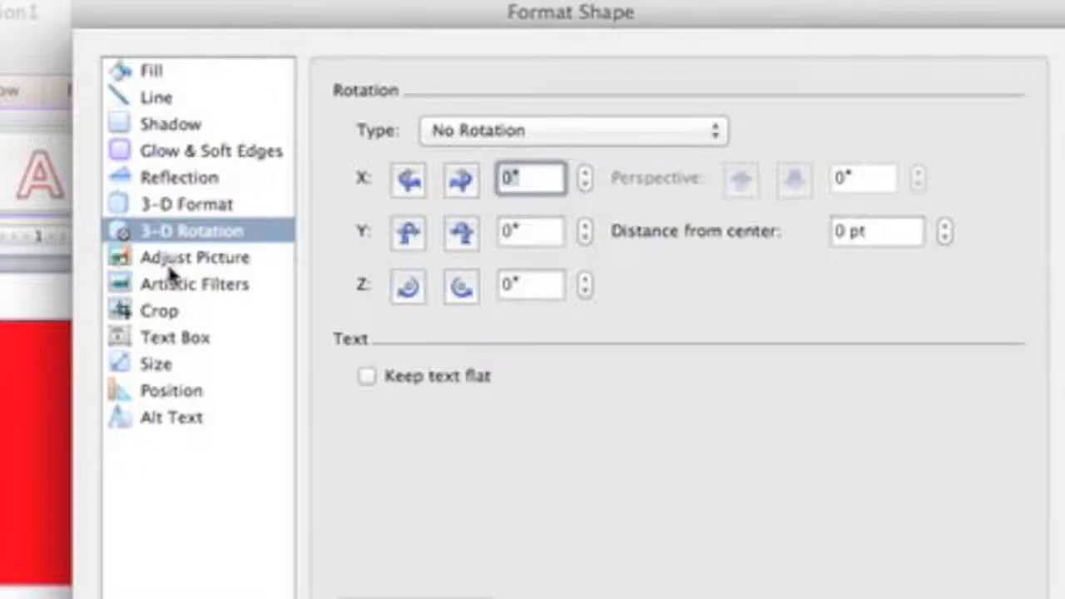
left_click(175, 259)
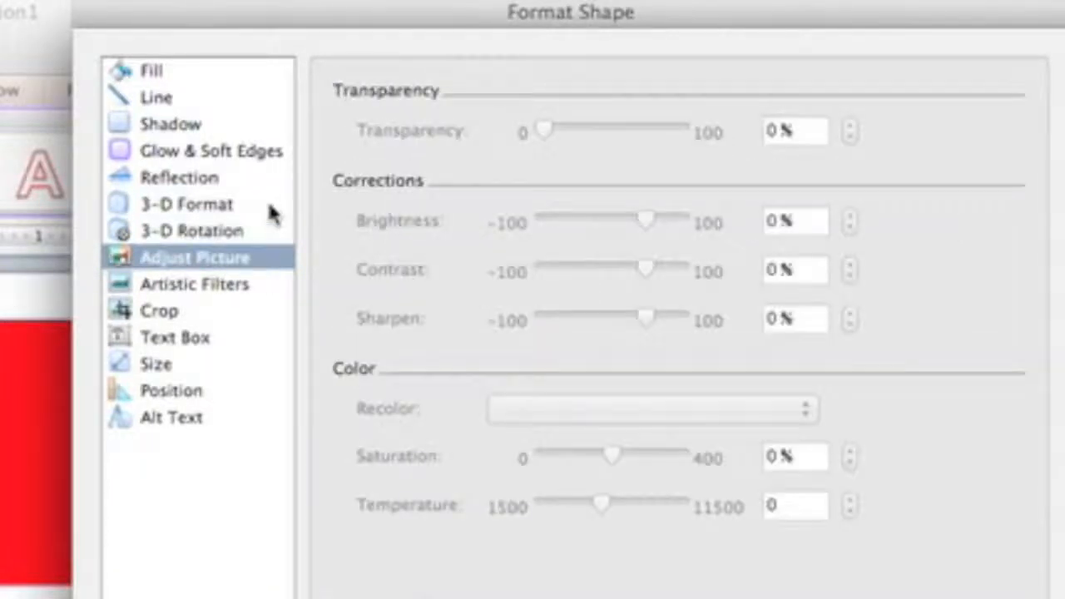
left_click(134, 288)
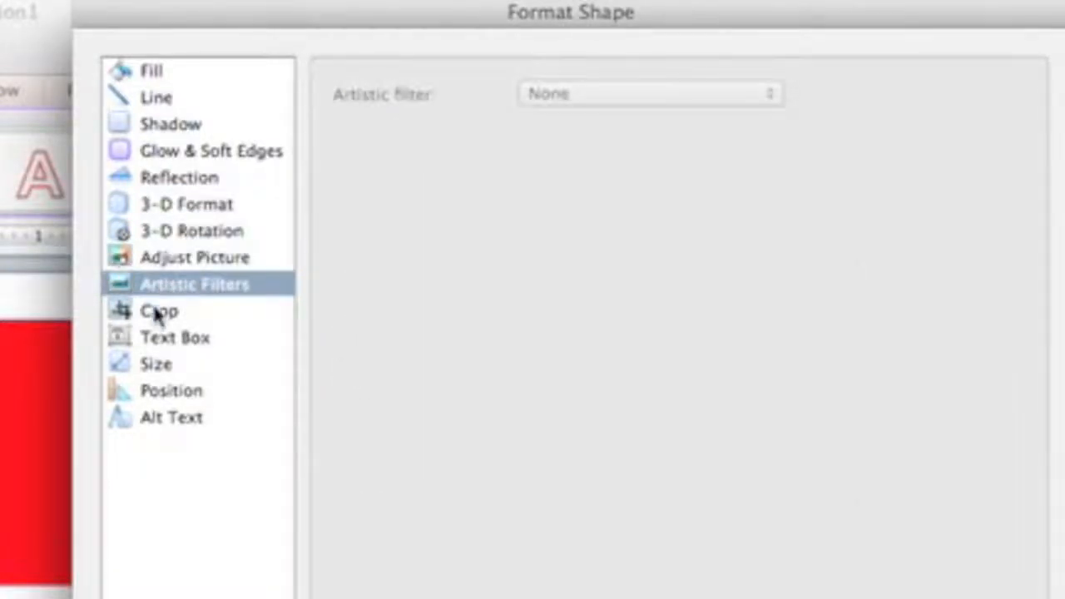
left_click(158, 311)
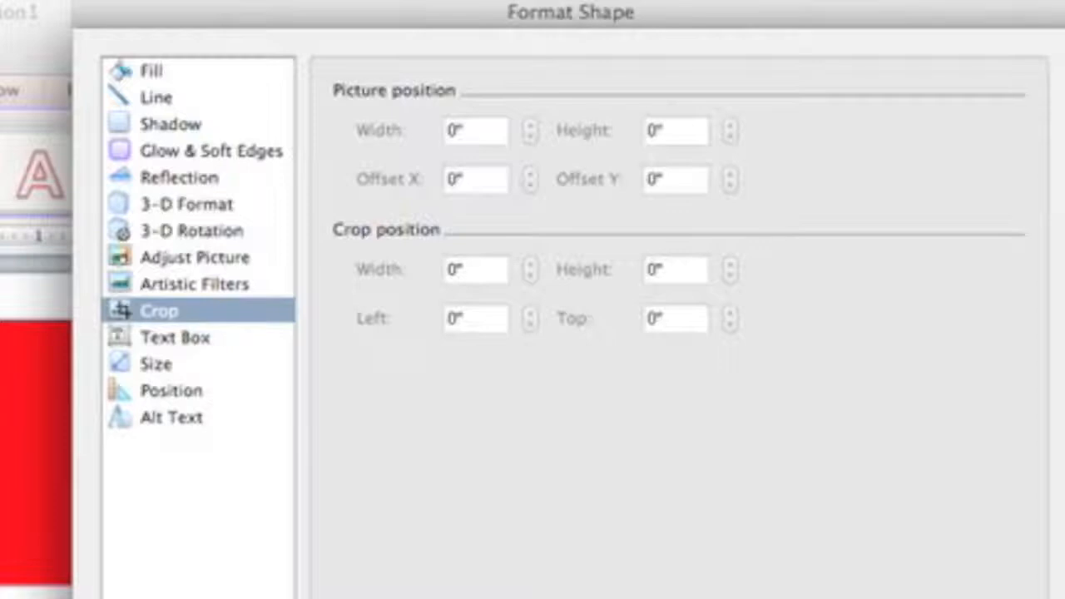
left_click(218, 340)
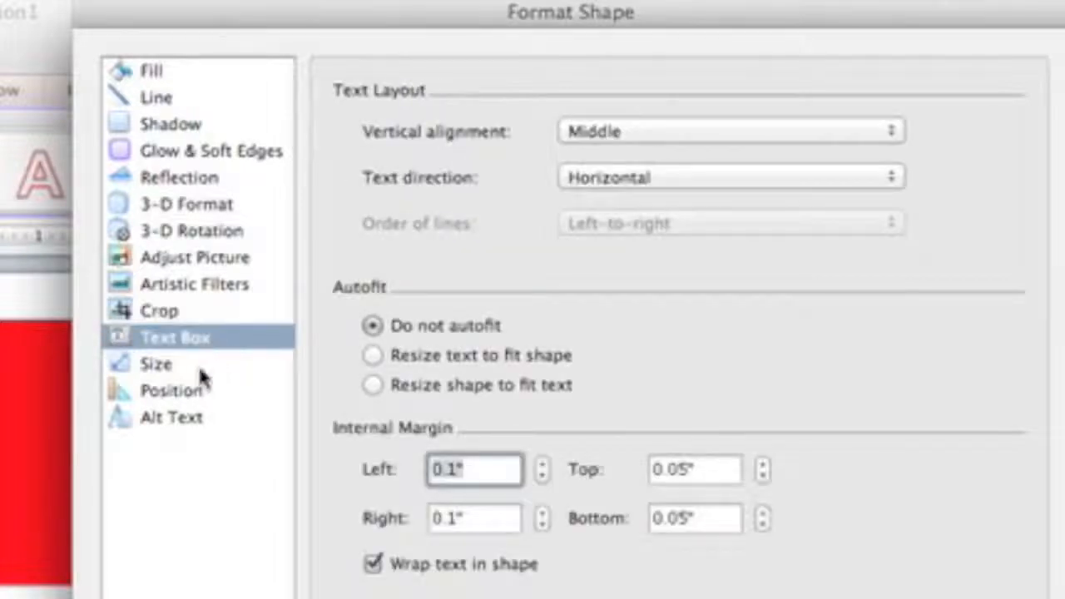
left_click(200, 366)
left_click(208, 391)
left_click(213, 420)
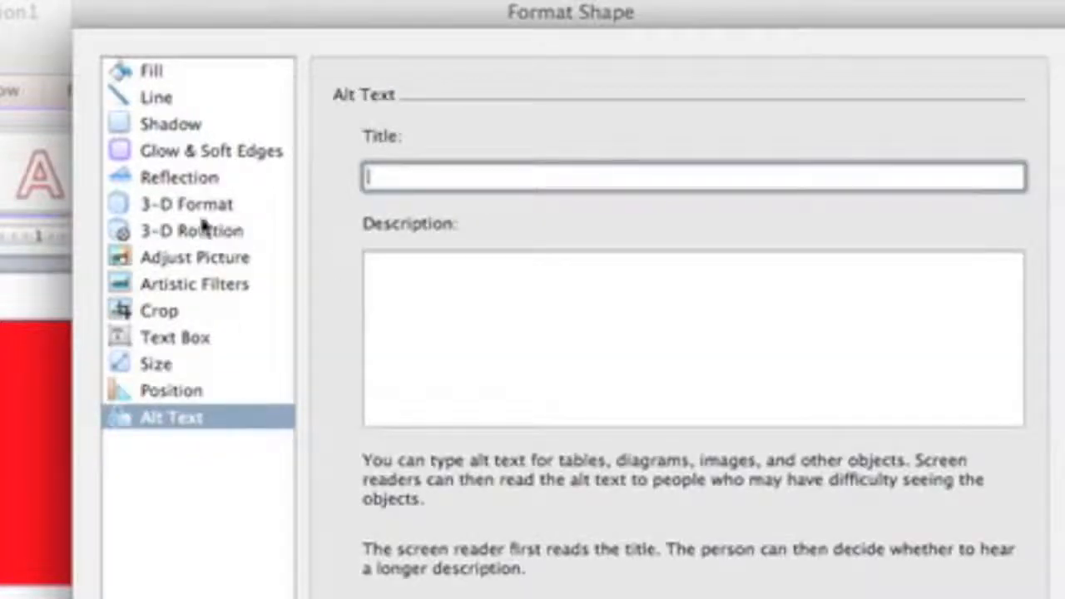
left_click(148, 72)
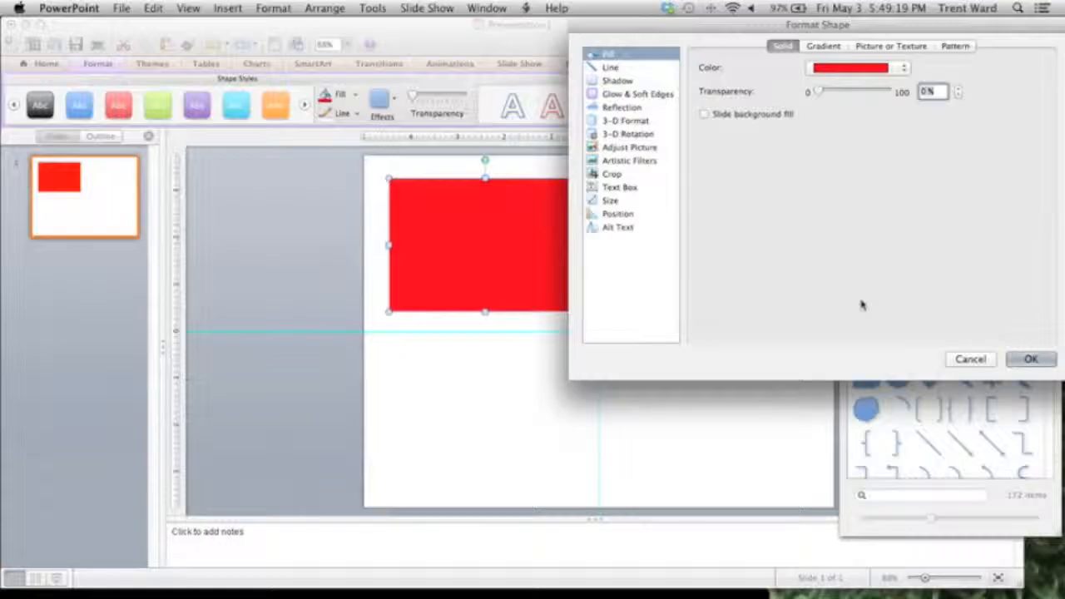